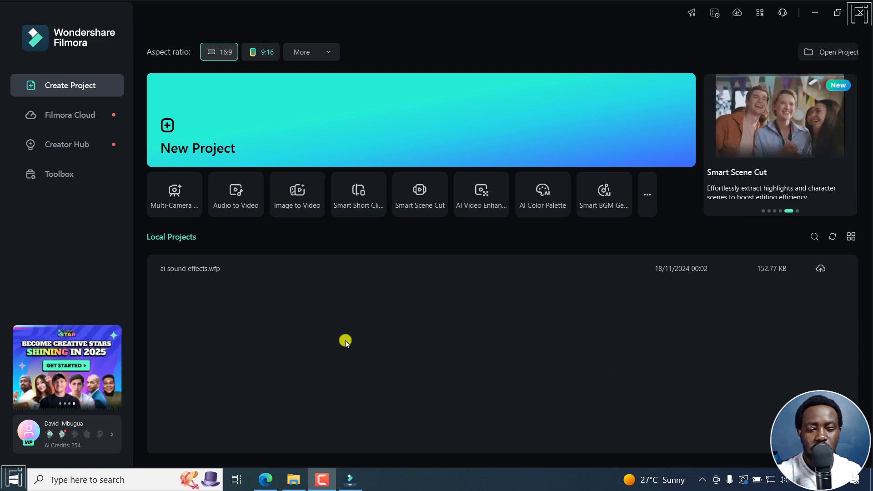
# Look over the DaVinci Resolve training page in the browser and the MediaFiles footage folder in File Explorer, and return to Filmora.
pyautogui.click(266, 479)
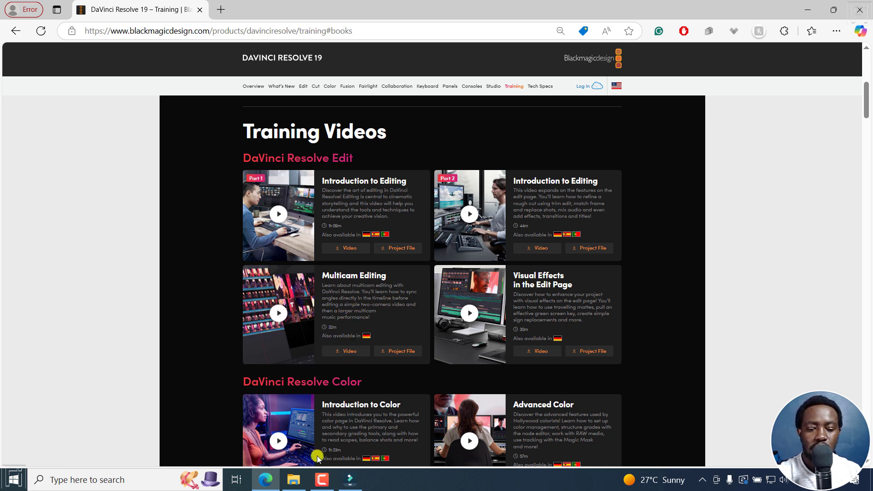
pyautogui.click(293, 480)
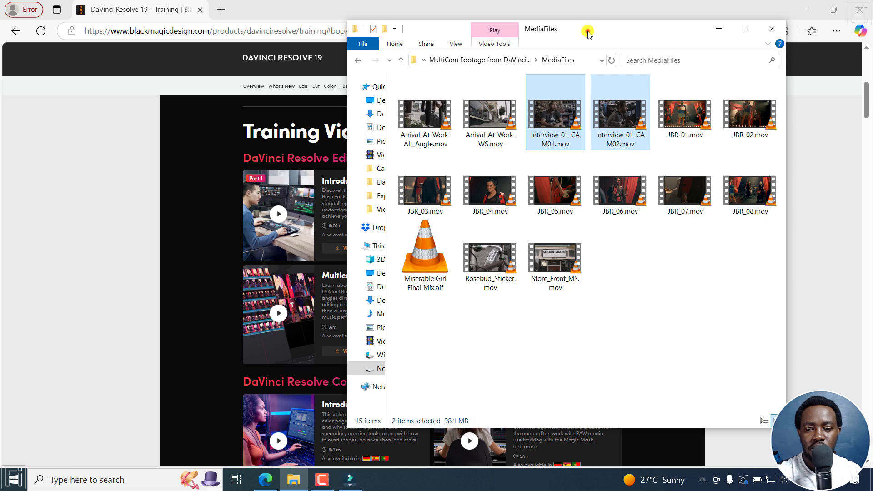
pyautogui.moveTo(587, 29); pyautogui.dragTo(675, 51)
pyautogui.click(729, 306)
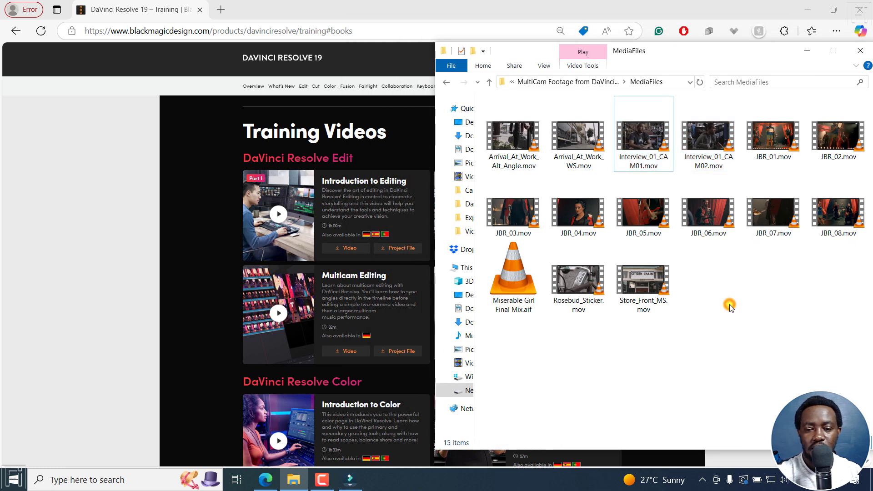
pyautogui.click(350, 479)
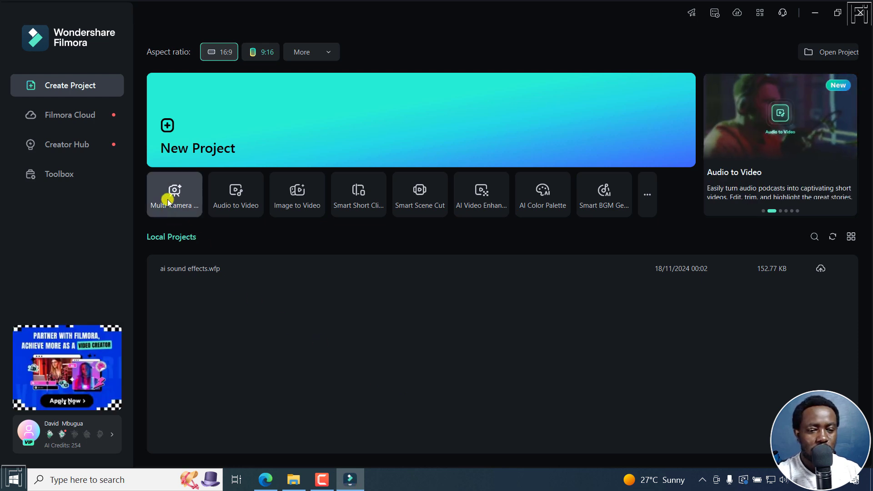
# Look for the Multi-Camera Editing feature on the start page and in the Toolbox, and return to project creation.
pyautogui.moveTo(167, 199)
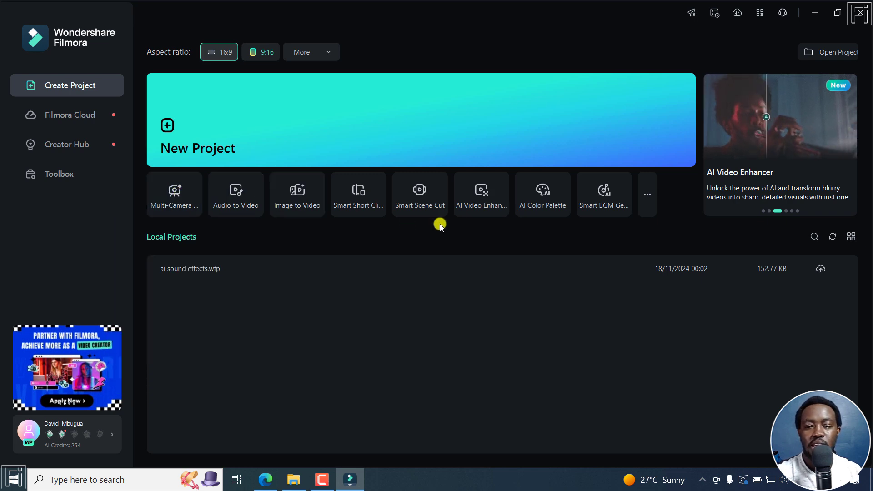
pyautogui.click(63, 180)
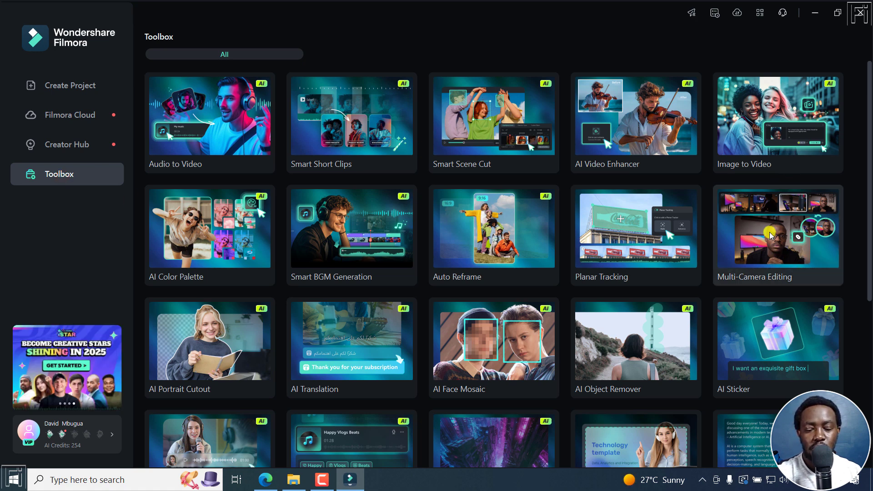
pyautogui.click(62, 88)
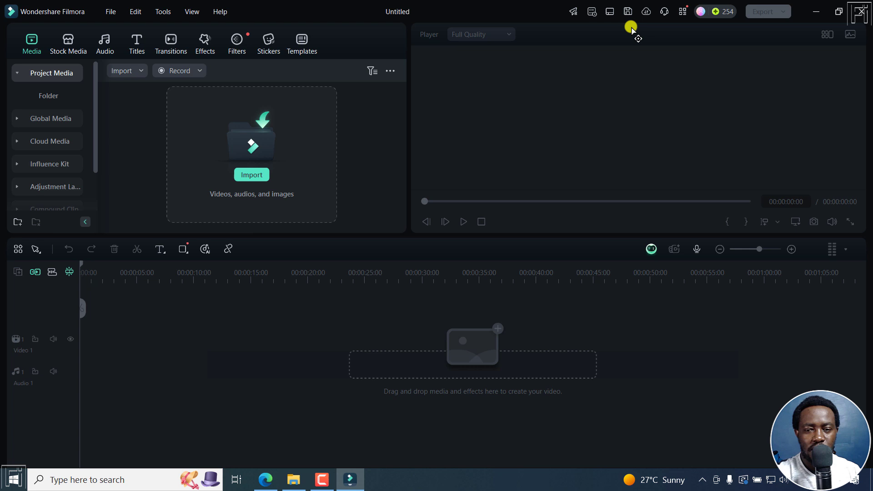
pyautogui.click(611, 12)
pyautogui.click(674, 69)
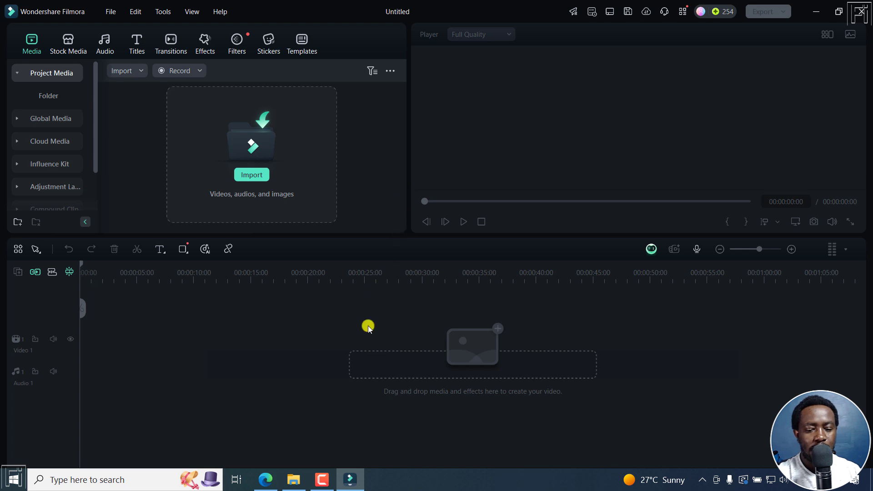
# Import Interview_01_CAM01.mov and Interview_01_CAM02.mov from the MediaFiles folder into the project media.
pyautogui.click(293, 480)
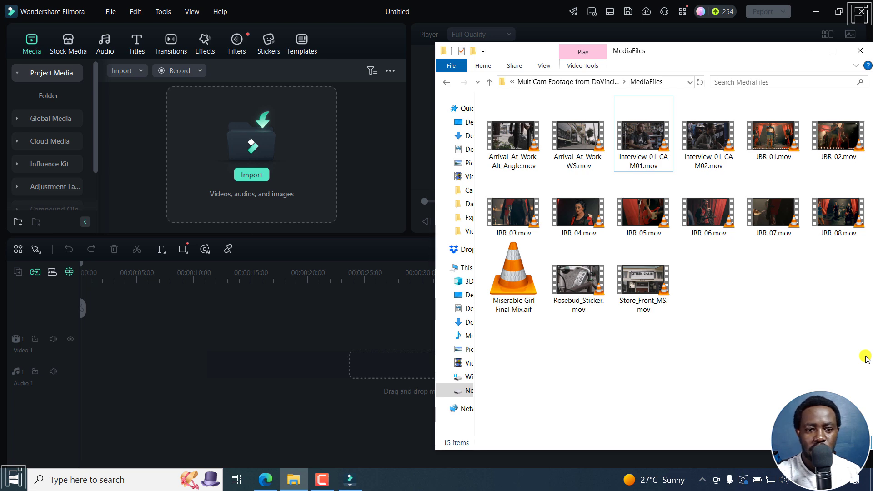
pyautogui.click(647, 148)
pyautogui.keyDown('ctrl'); pyautogui.click(707, 152); pyautogui.keyUp('ctrl')
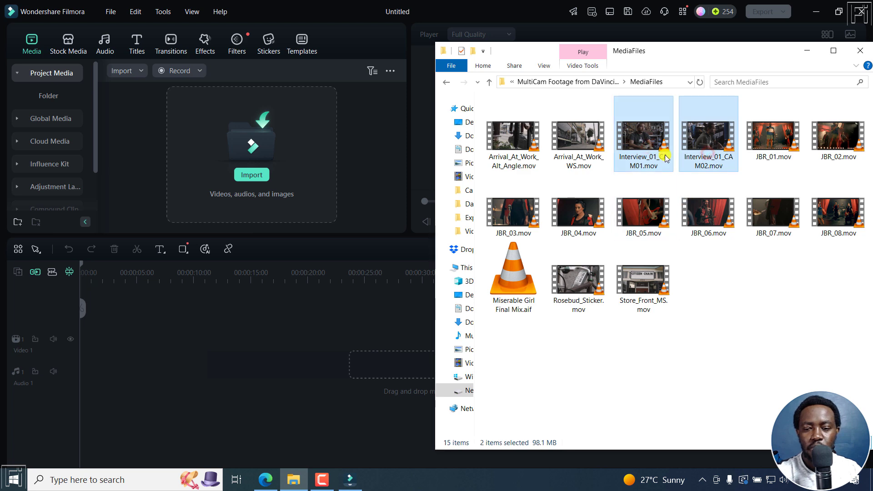
pyautogui.moveTo(649, 153); pyautogui.dragTo(248, 169)
pyautogui.click(300, 212)
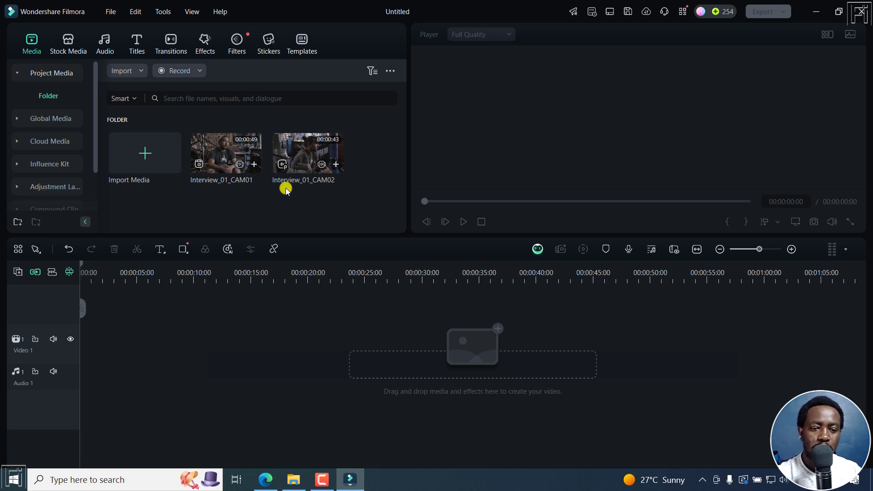
# Create a multi-camera clip from both interview clips, using Audio as the synchronization method with auto-created proxy files.
pyautogui.click(342, 214)
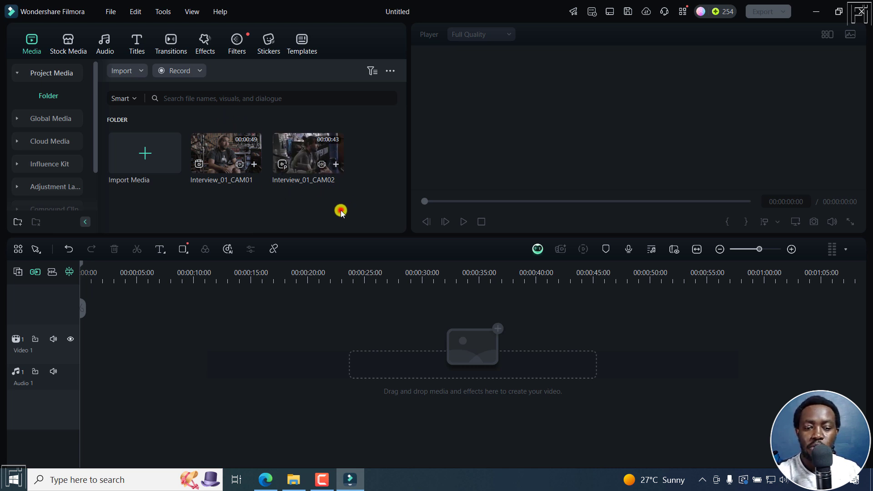
pyautogui.moveTo(342, 214); pyautogui.dragTo(226, 152)
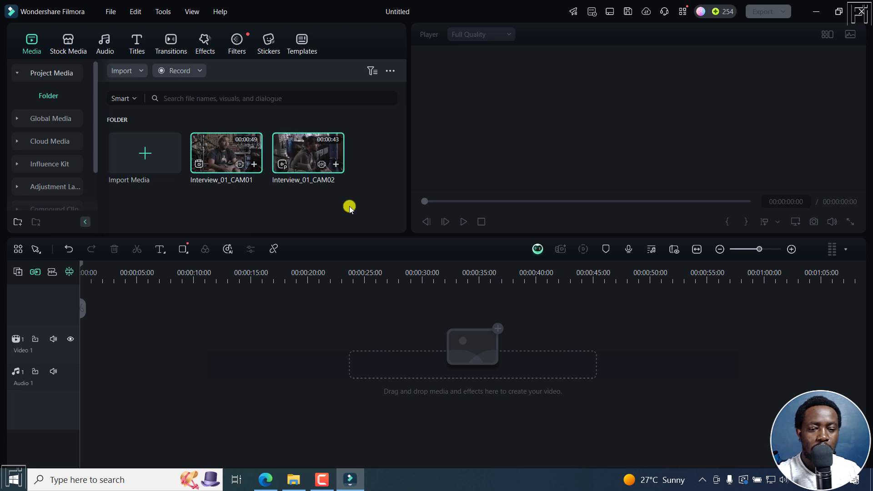
pyautogui.rightClick(218, 152)
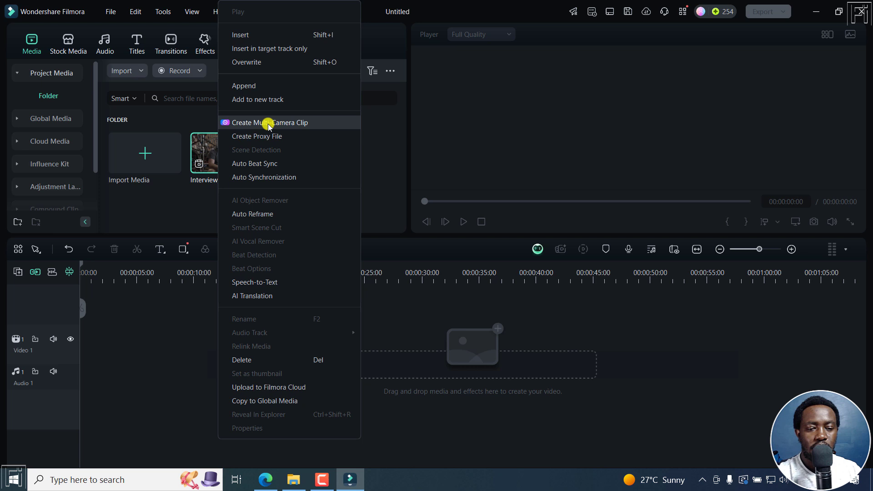
pyautogui.click(294, 121)
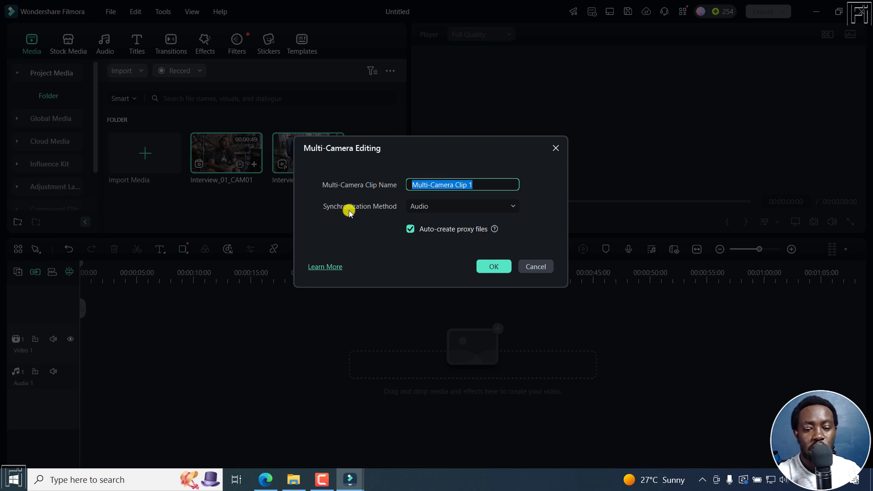
pyautogui.click(468, 208)
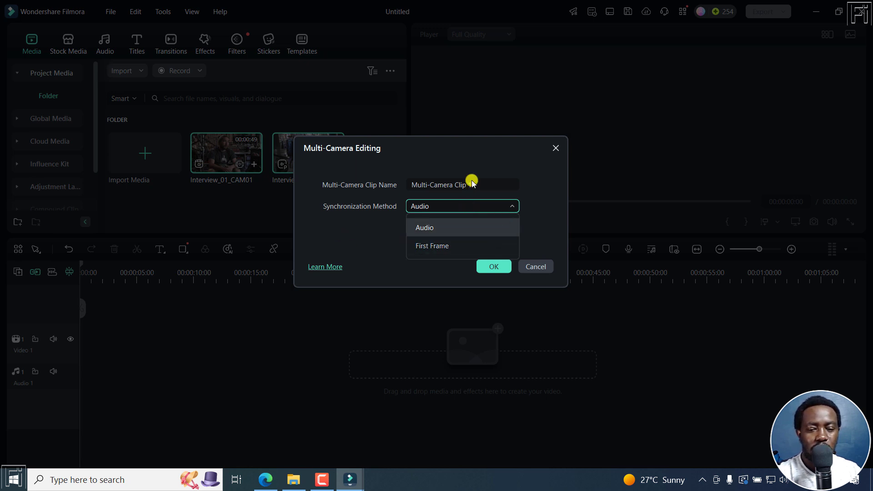
pyautogui.click(337, 221)
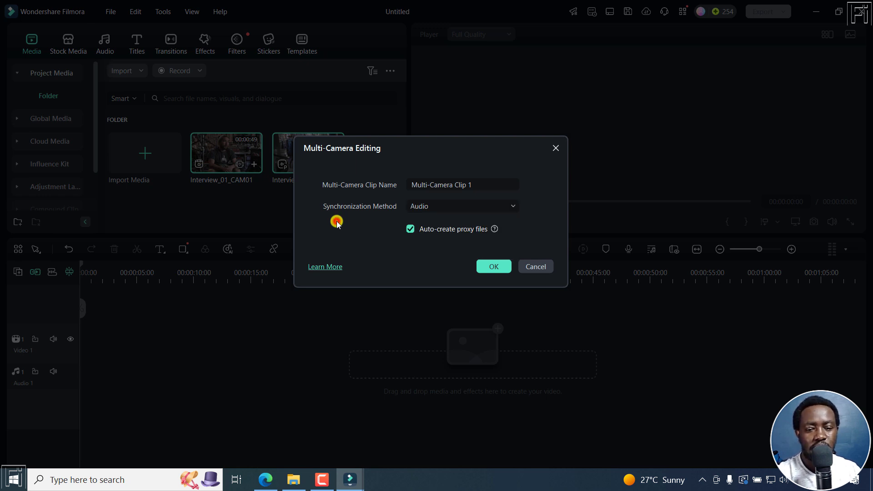
pyautogui.click(490, 264)
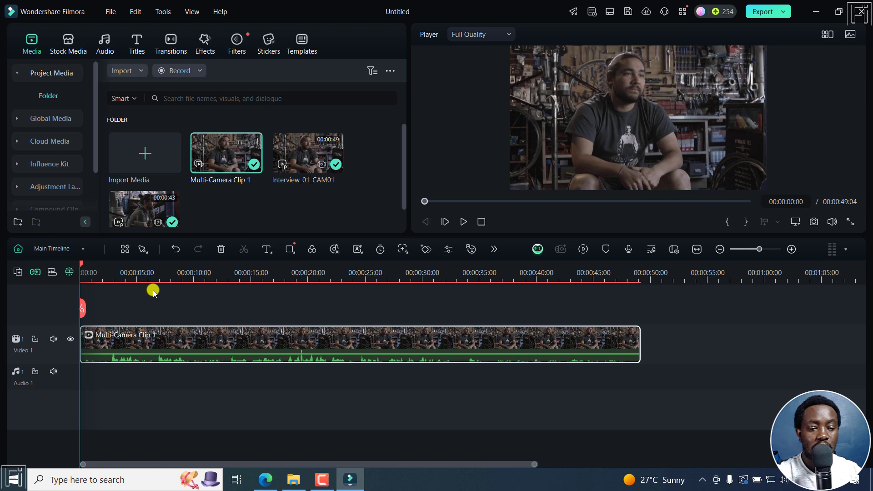
# Open the timeline of Multi-Camera Clip 1 and dismiss the composite timeline reminder.
pyautogui.click(84, 249)
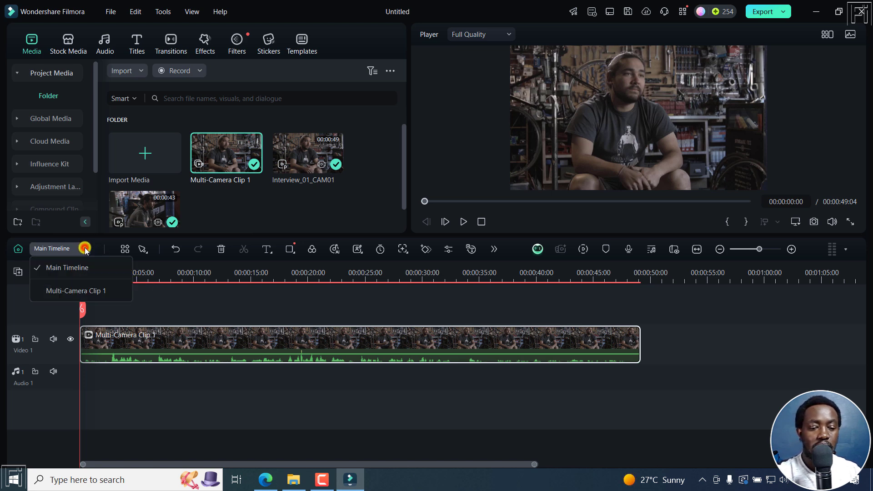
pyautogui.click(85, 290)
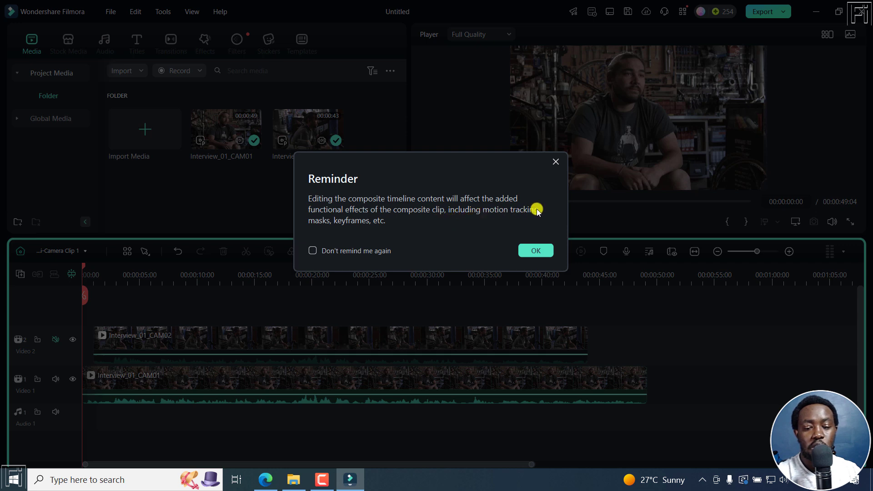
pyautogui.click(544, 253)
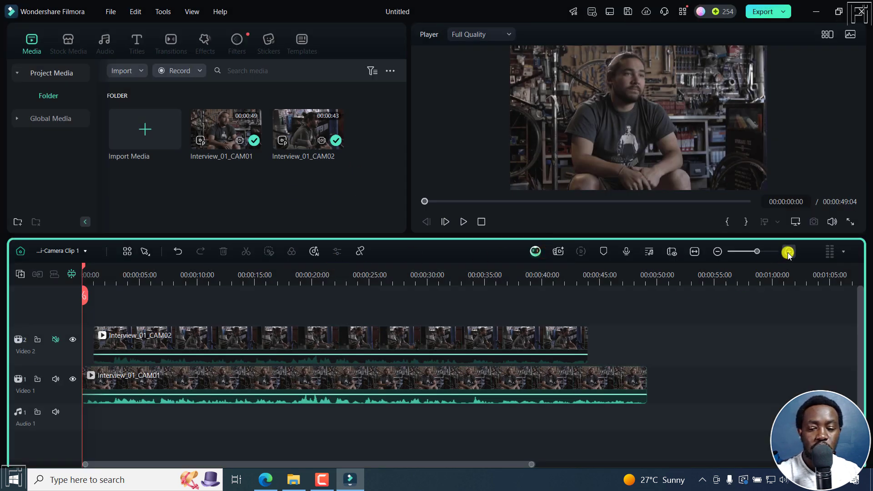
# Examine how the audio waveforms of the two camera tracks align around 00:00:02:21, and return to the Main Timeline.
pyautogui.click(788, 251)
pyautogui.click(788, 252)
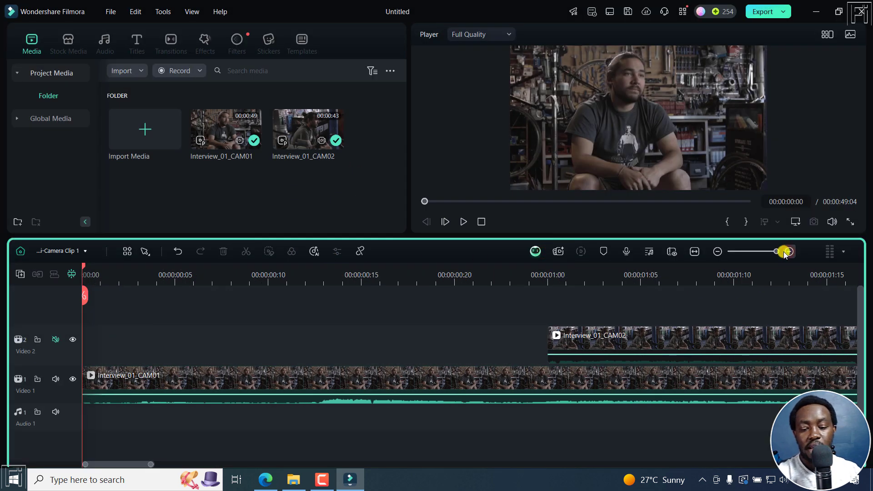
pyautogui.click(719, 252)
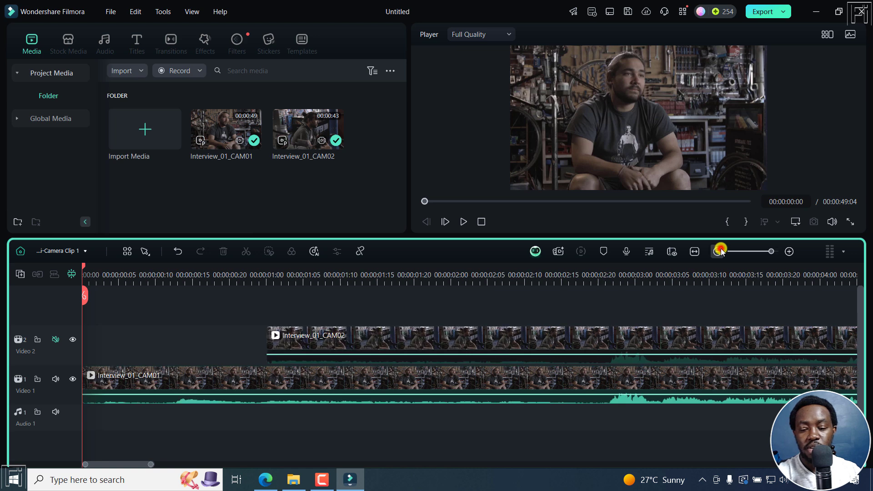
pyautogui.click(624, 274)
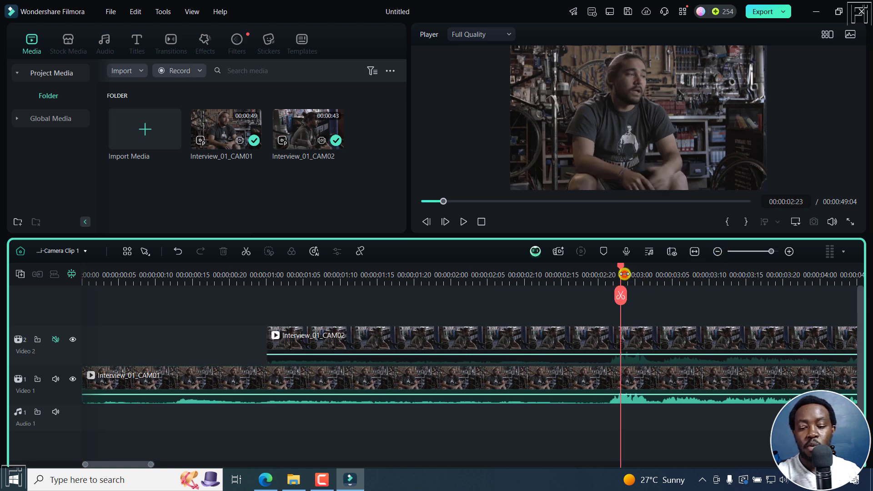
pyautogui.moveTo(619, 273); pyautogui.dragTo(611, 276)
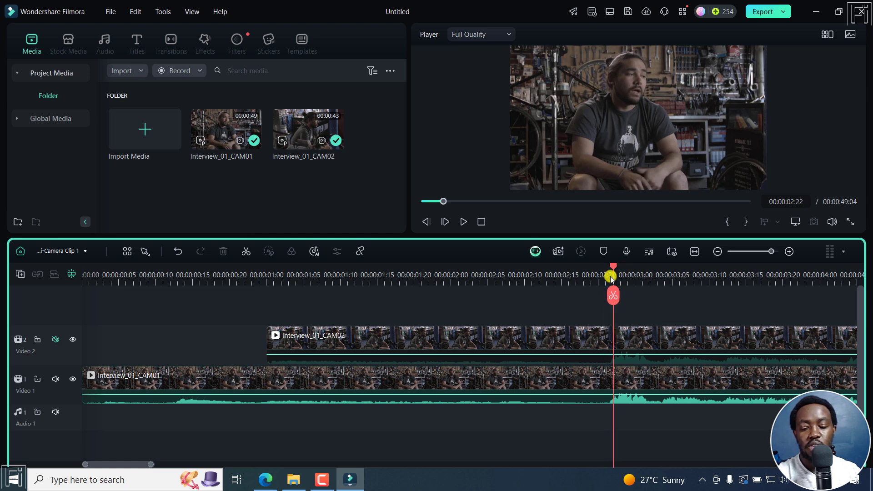
pyautogui.click(787, 253)
pyautogui.click(787, 252)
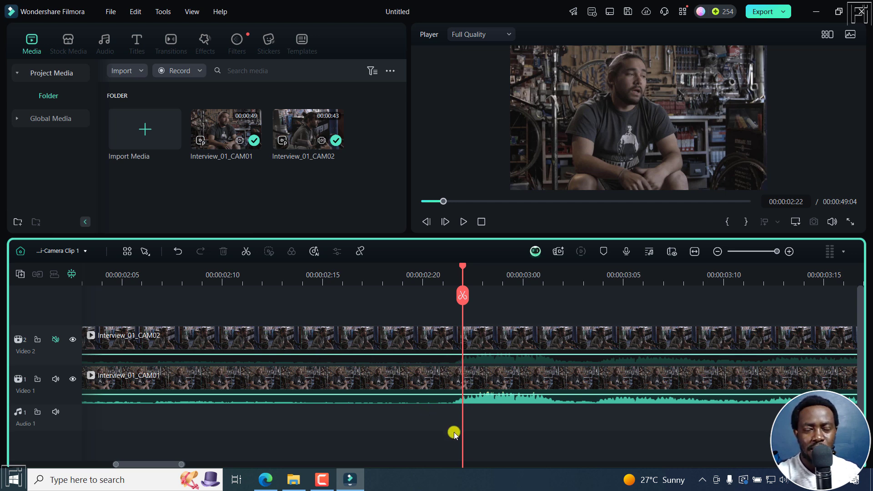
pyautogui.moveTo(460, 267)
pyautogui.mouseDown()
pyautogui.moveTo(442, 273)
pyautogui.moveTo(455, 272)
pyautogui.moveTo(444, 277)
pyautogui.moveTo(452, 282)
pyautogui.mouseUp()
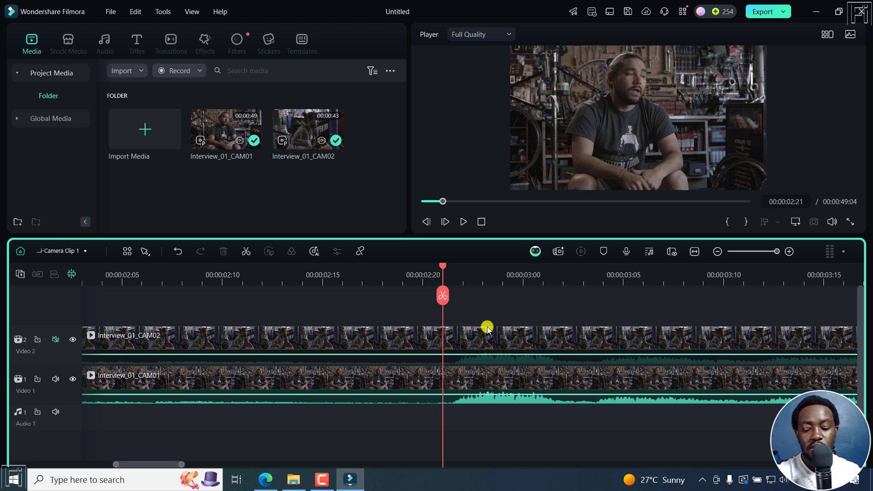
pyautogui.click(718, 252)
pyautogui.click(717, 252)
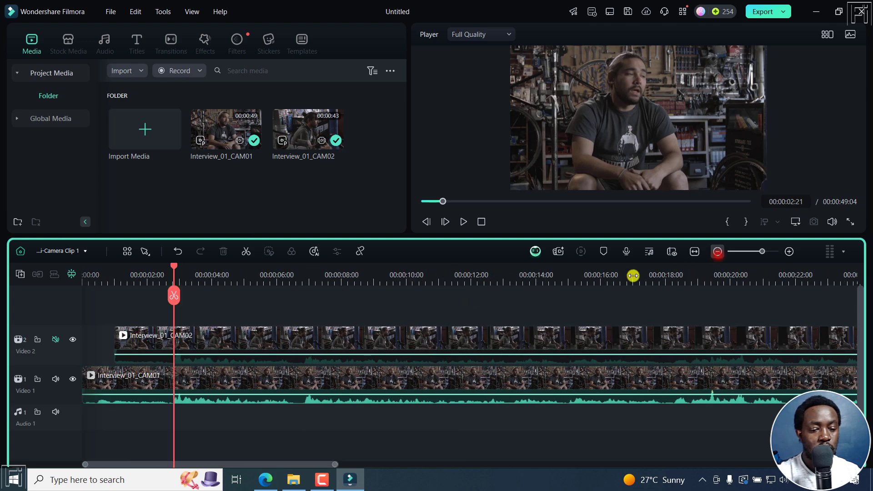
pyautogui.click(76, 252)
pyautogui.click(73, 270)
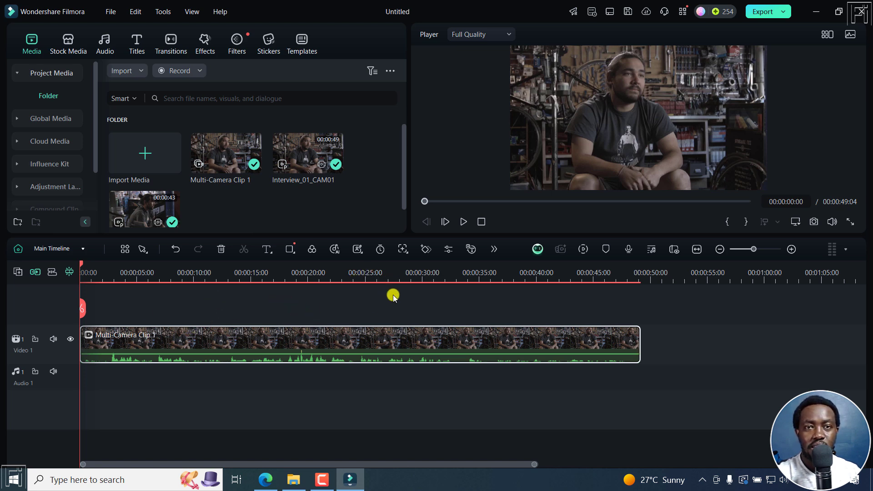
# Turn on the multi-camera view in the player and check the audio source choices, keeping Video 1.
pyautogui.click(827, 36)
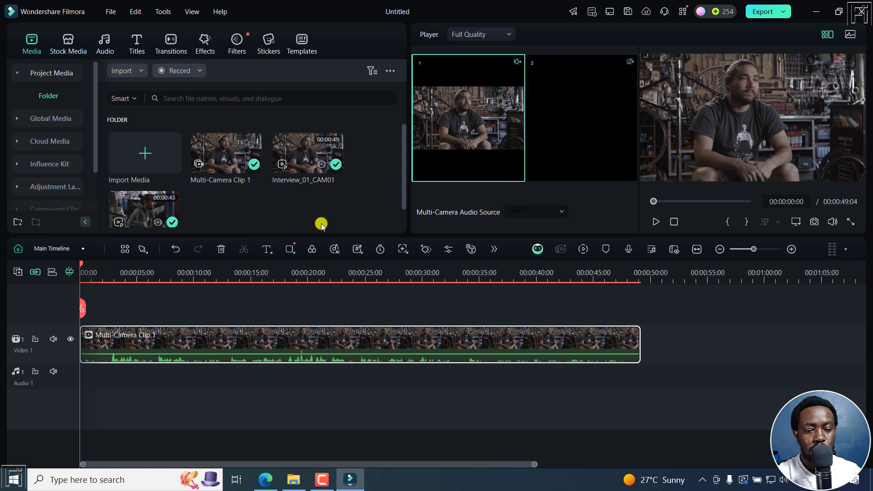
pyautogui.scroll(-1, 399, 168)
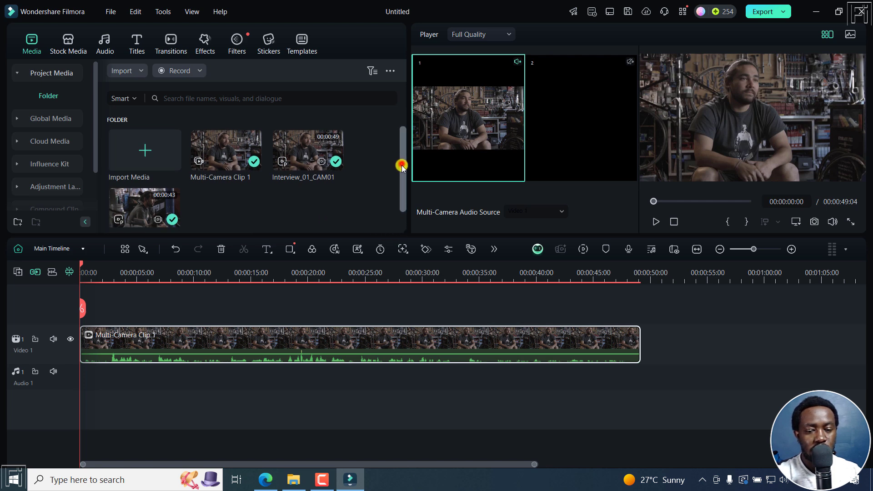
pyautogui.click(563, 212)
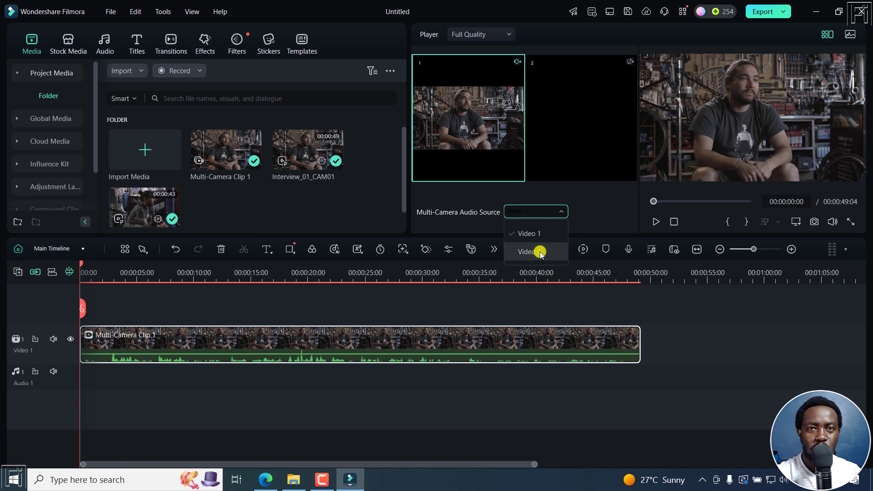
pyautogui.click(615, 209)
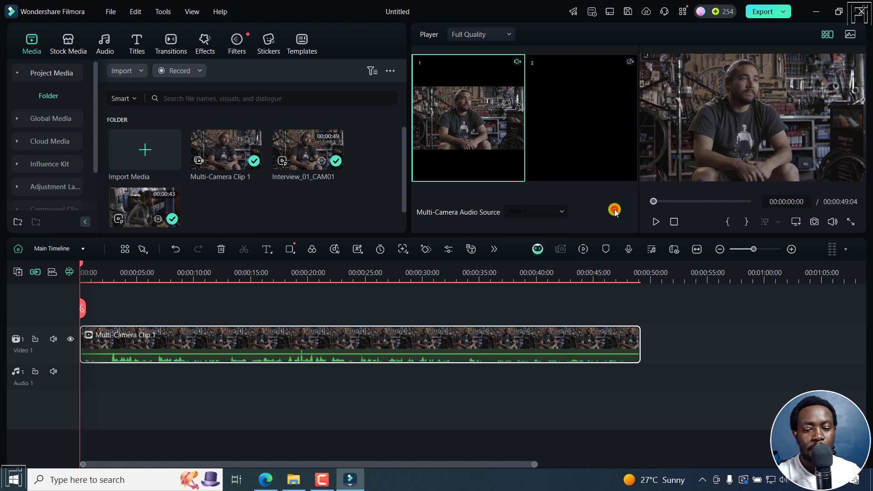
# Split the multi-camera clip at 00:00:02:16, just before the speech begins, and delete the opening portion.
pyautogui.click(792, 248)
pyautogui.click(206, 279)
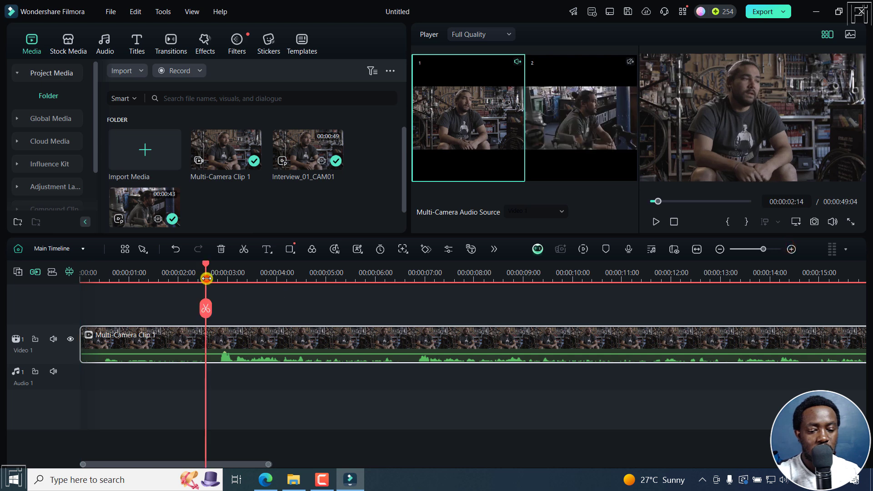
pyautogui.moveTo(206, 277); pyautogui.dragTo(211, 279)
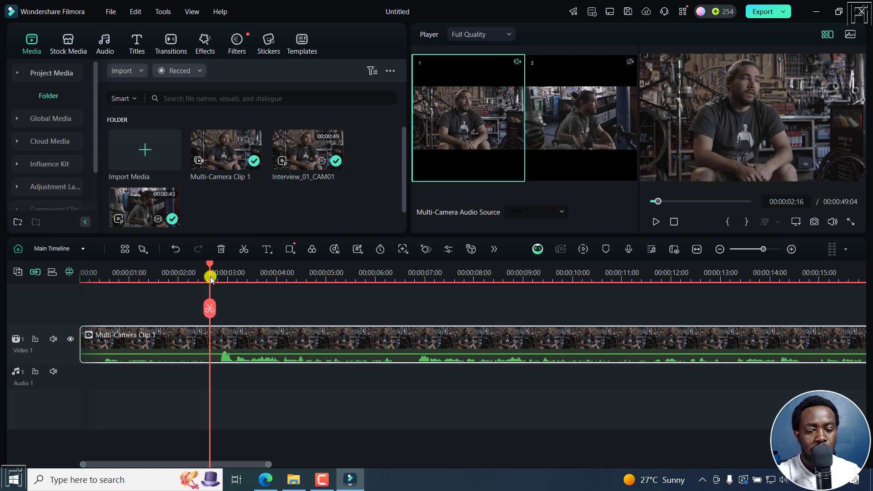
pyautogui.click(209, 309)
pyautogui.click(178, 342)
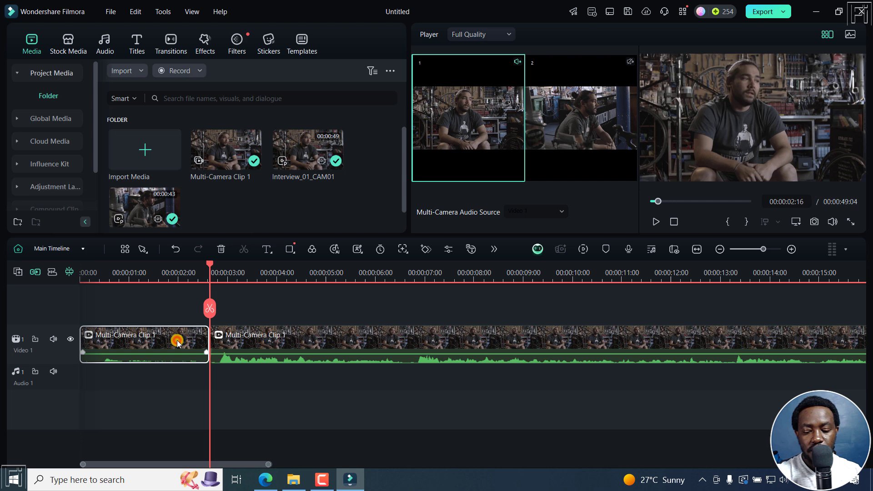
pyautogui.press('Delete')
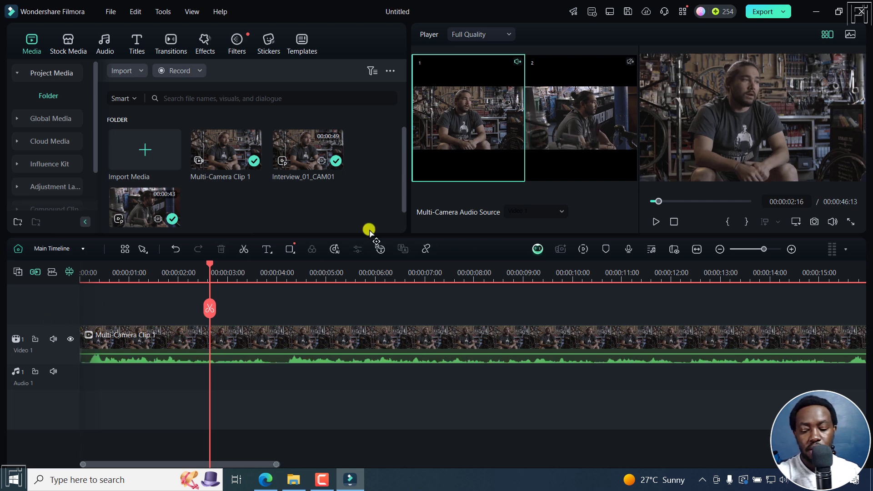
# Play from the start and cut live between cameras, alternating 2 and 1 at about 4, 11, 16, 21 and 26 seconds; stop at 00:00:30:13.
pyautogui.press('Home')
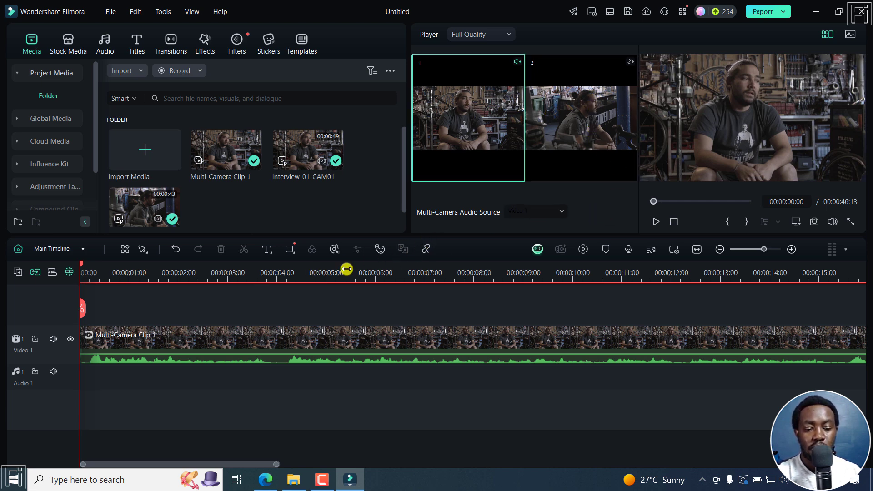
pyautogui.press('space')
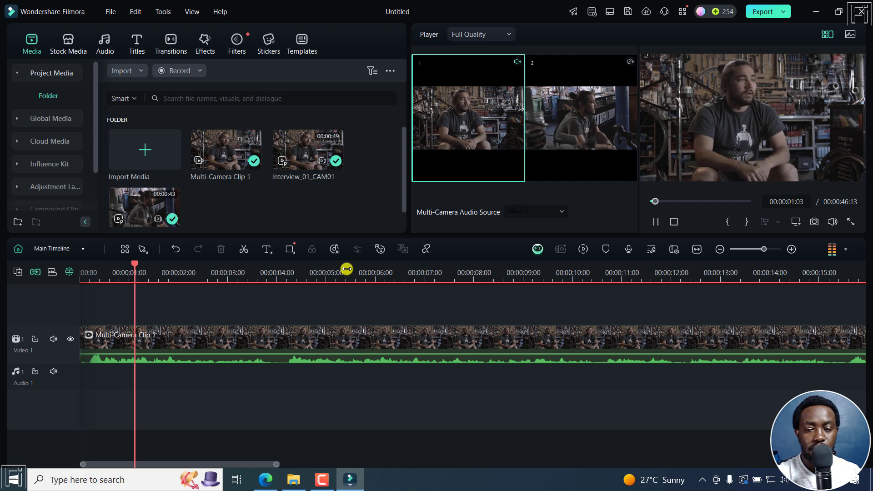
pyautogui.click(590, 121)
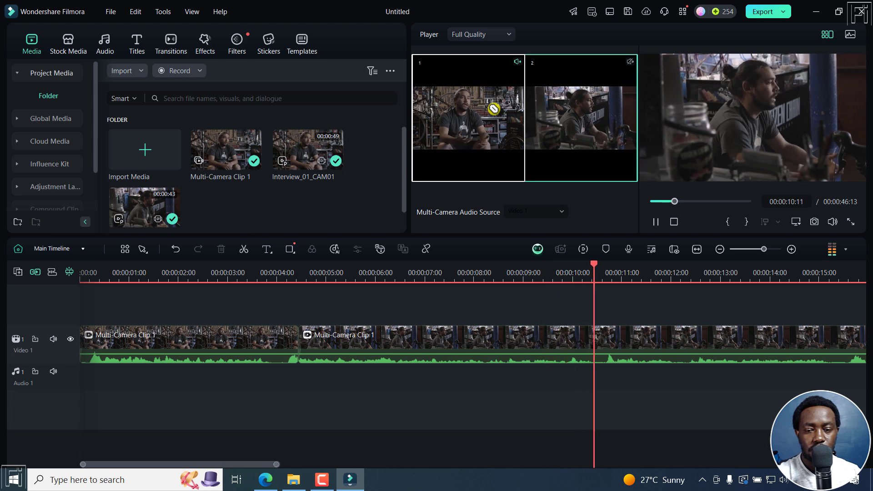
pyautogui.click(493, 109)
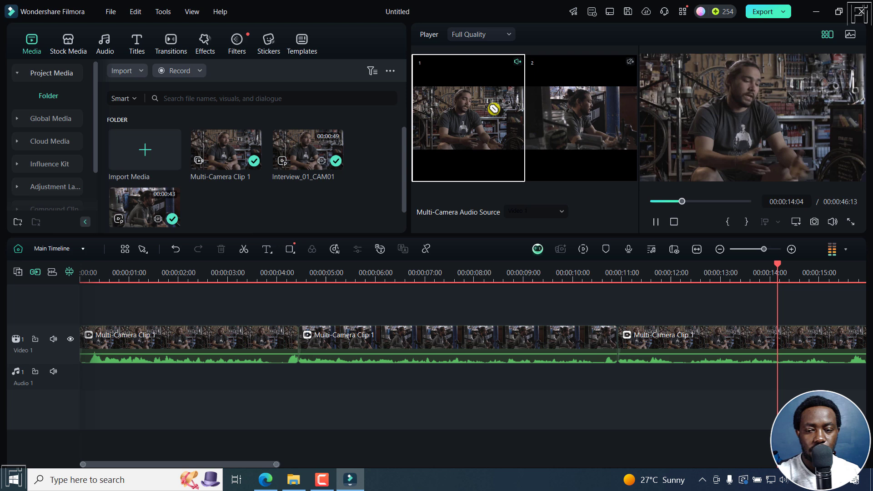
pyautogui.click(582, 109)
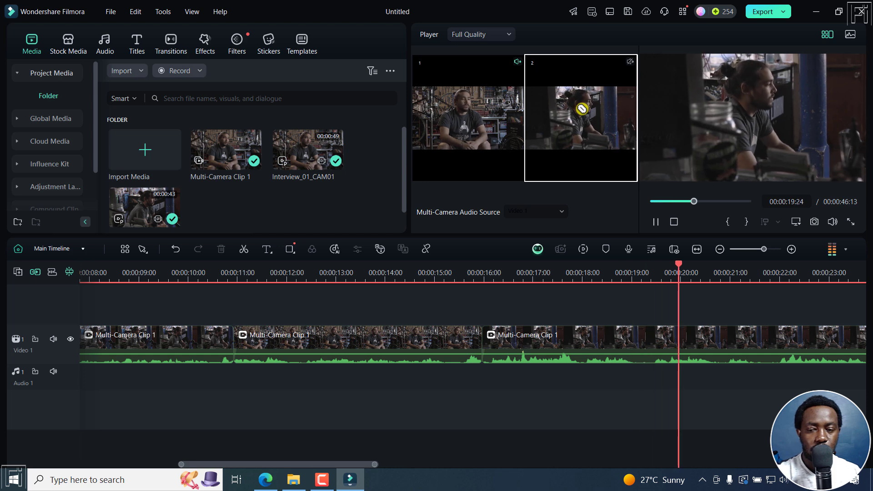
pyautogui.click(476, 127)
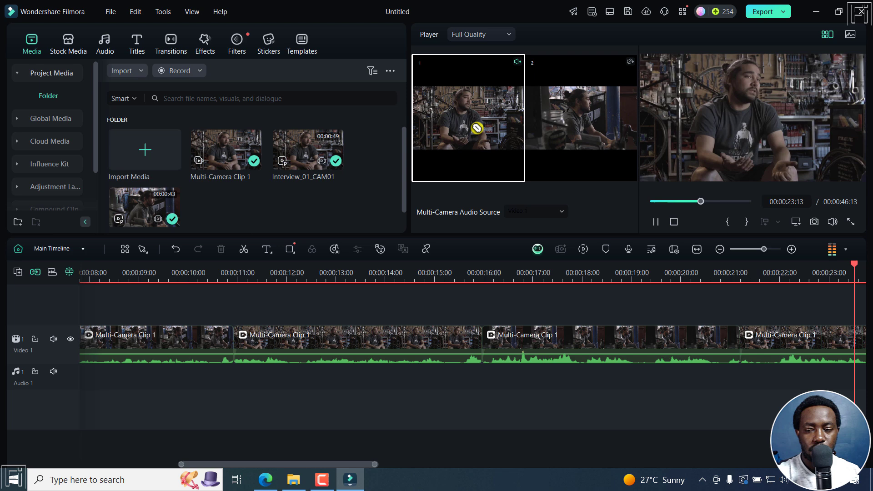
pyautogui.click(576, 124)
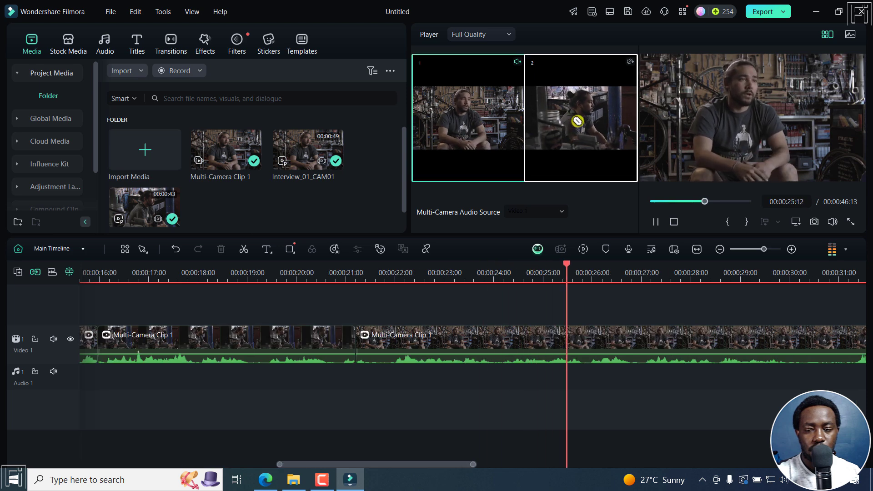
pyautogui.press('space')
pyautogui.press('space')
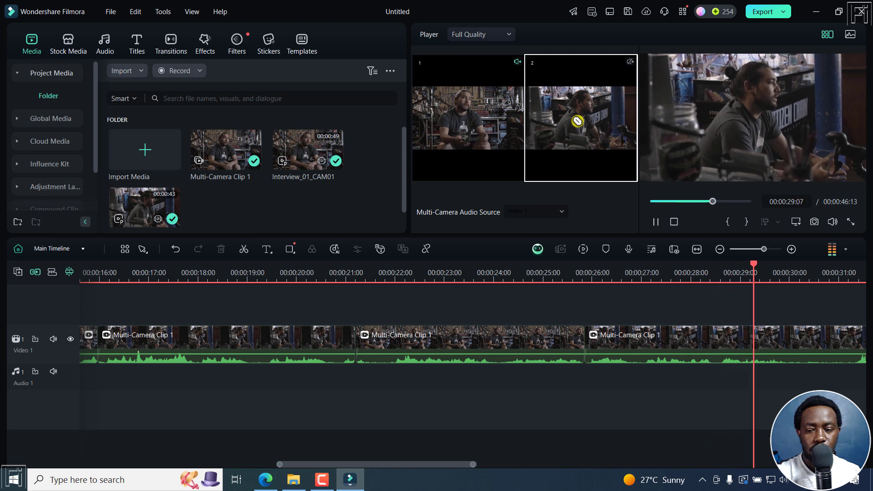
pyautogui.press('space')
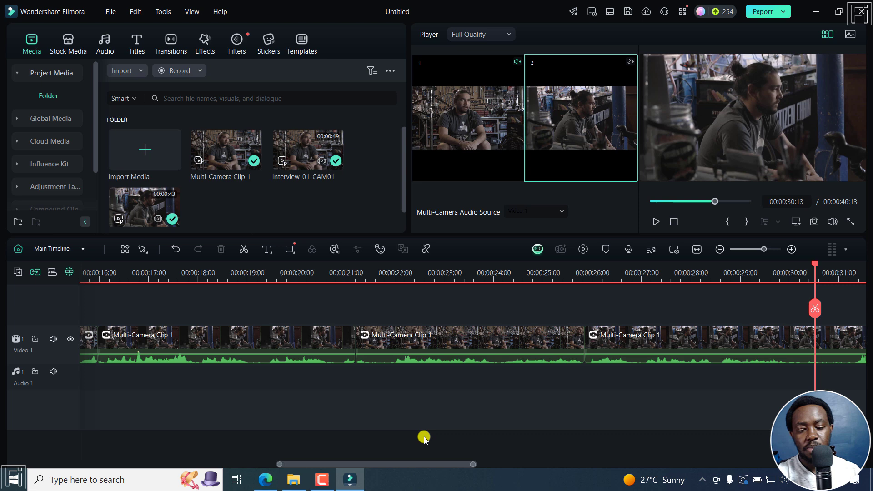
# Split the multi-camera clip at 00:00:30:13 and delete everything after that point.
pyautogui.moveTo(401, 464); pyautogui.dragTo(446, 464)
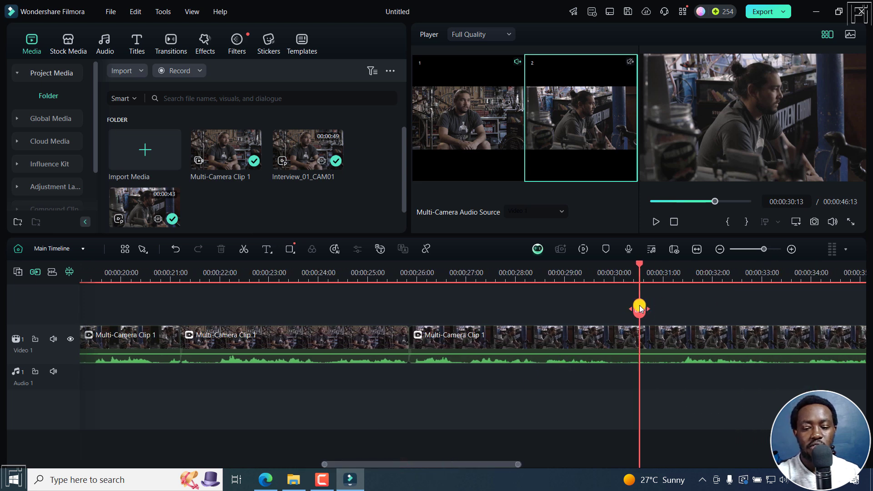
pyautogui.click(640, 307)
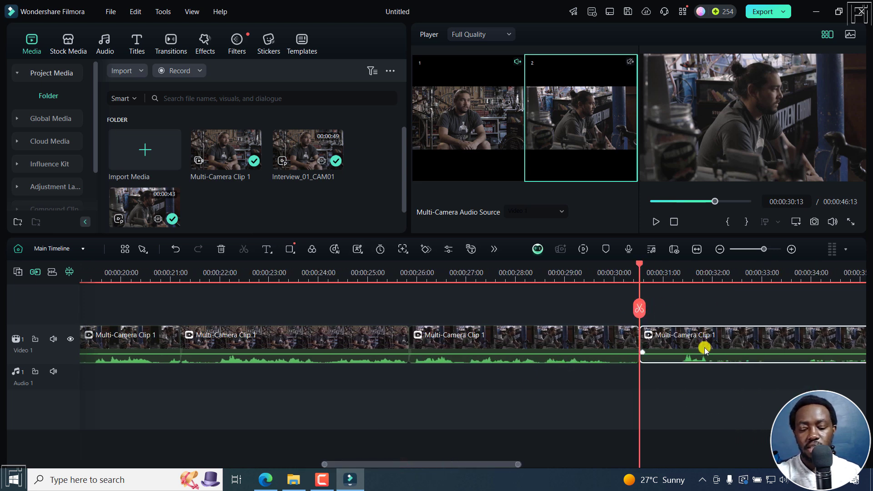
pyautogui.press('Delete')
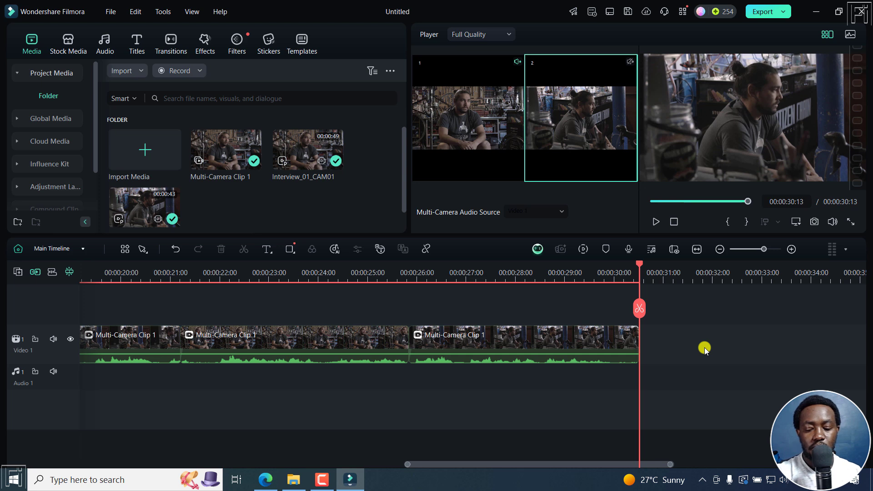
# Fit the whole edit in the timeline and play it from the beginning to review the camera switches.
pyautogui.press('Home')
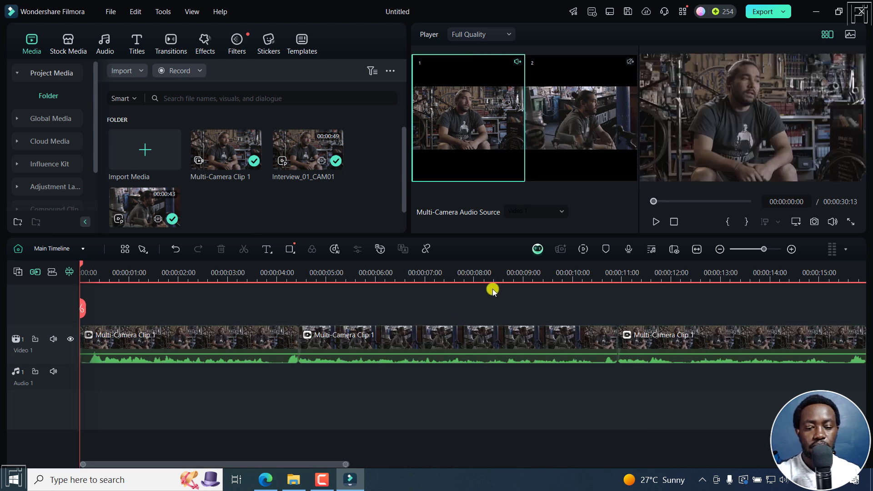
pyautogui.click(697, 249)
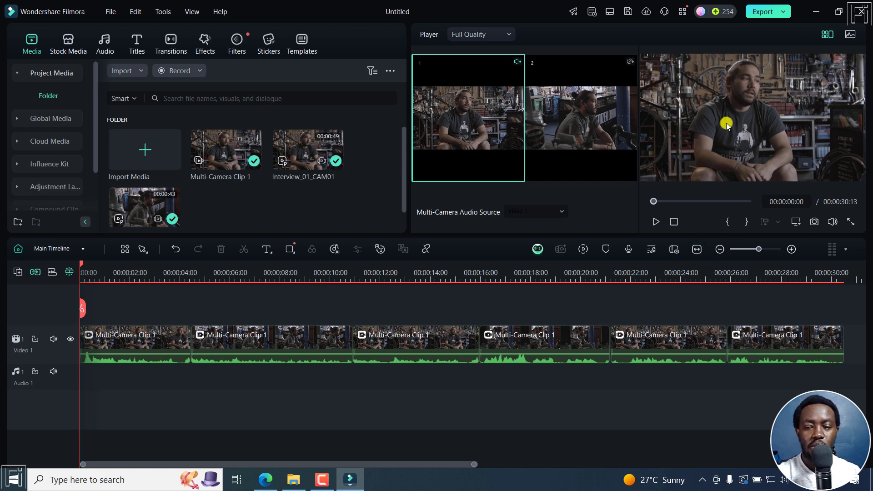
pyautogui.press('space')
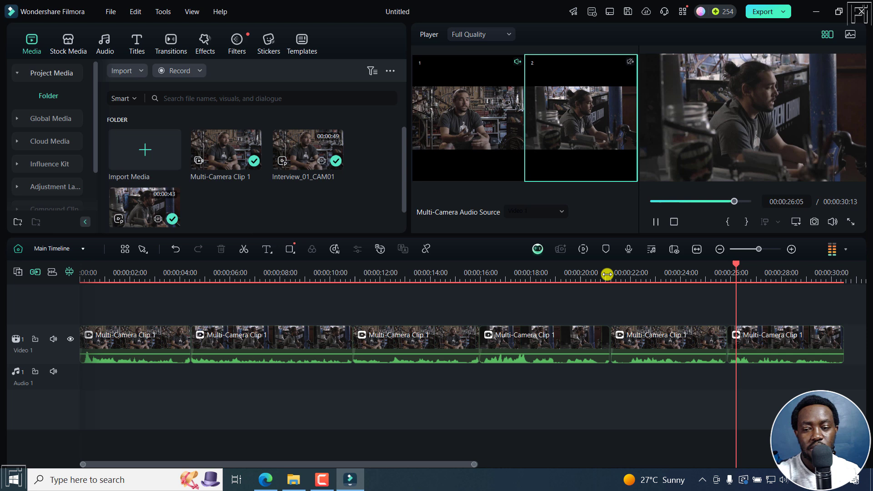
pyautogui.press('space')
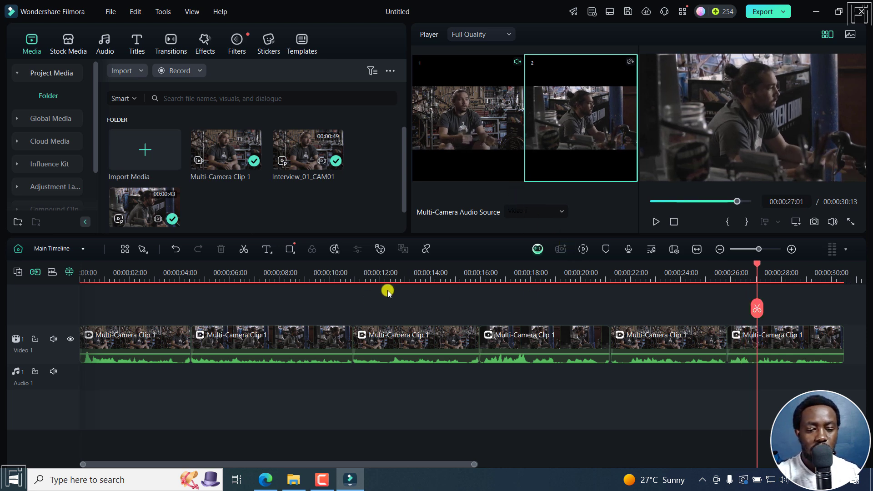
# Split the third segment at 00:00:13:03 and switch its second half to camera 2.
pyautogui.click(408, 275)
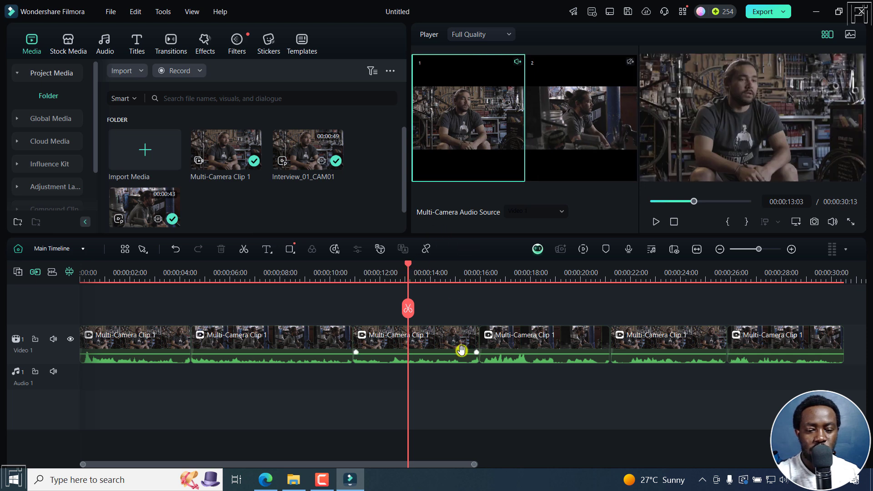
pyautogui.click(414, 347)
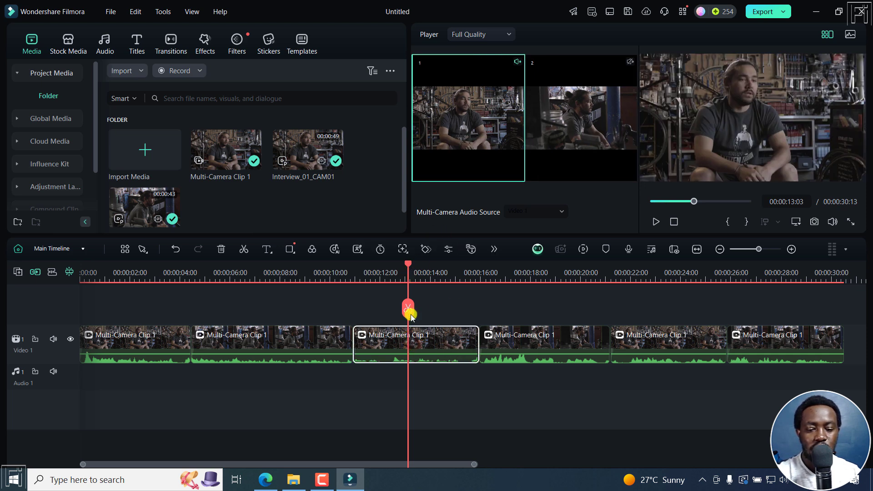
pyautogui.click(408, 309)
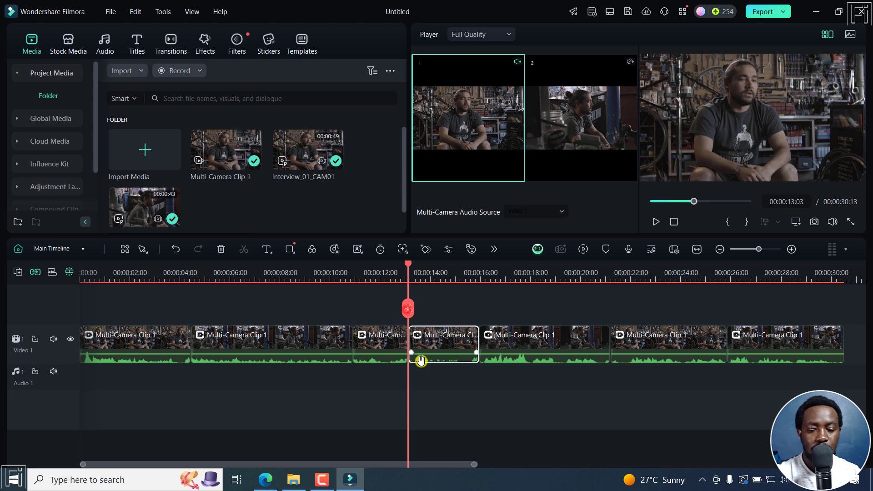
pyautogui.click(436, 388)
pyautogui.click(432, 344)
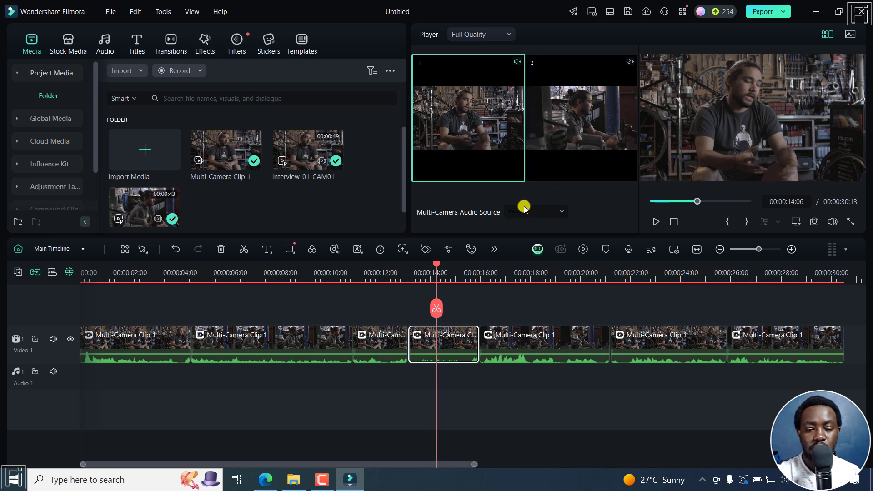
pyautogui.click(583, 113)
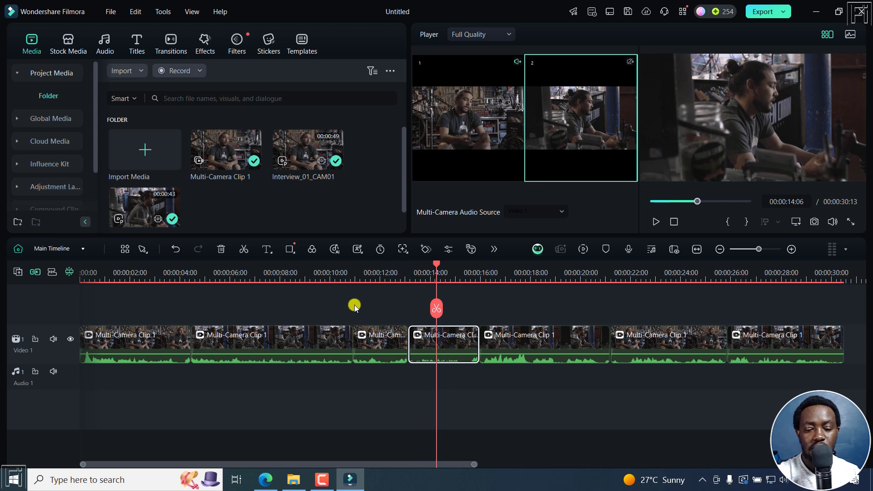
# Play the edit from 00:00:11:21 to review the added angle change.
pyautogui.click(376, 280)
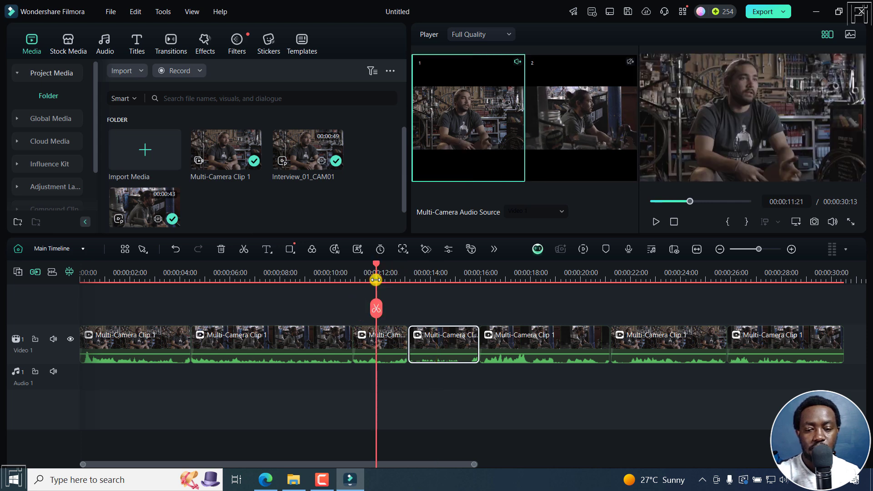
pyautogui.press('space')
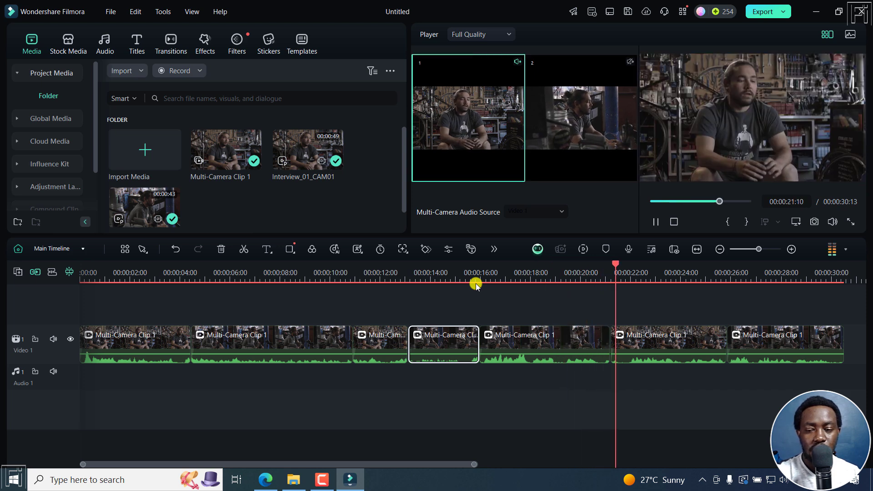
pyautogui.press('space')
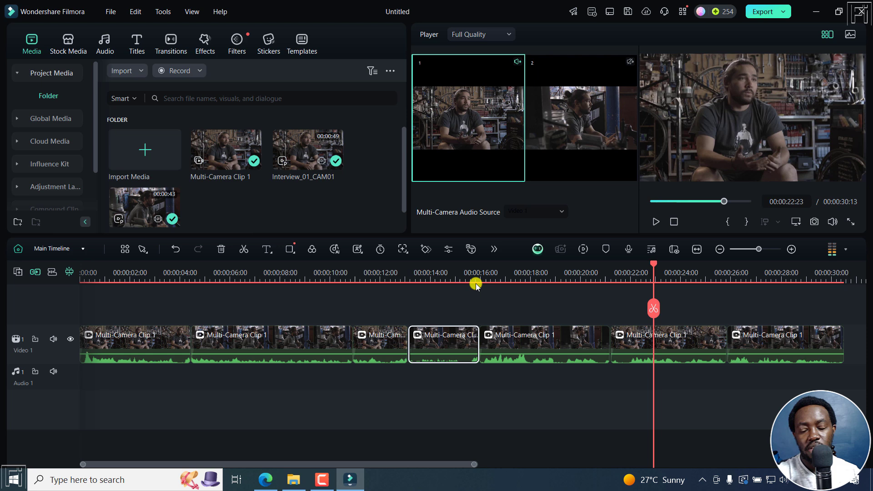
# Switch the segment starting at about 00:00:21:05 to camera 2, undoing the angle change once and reapplying it.
pyautogui.click(563, 338)
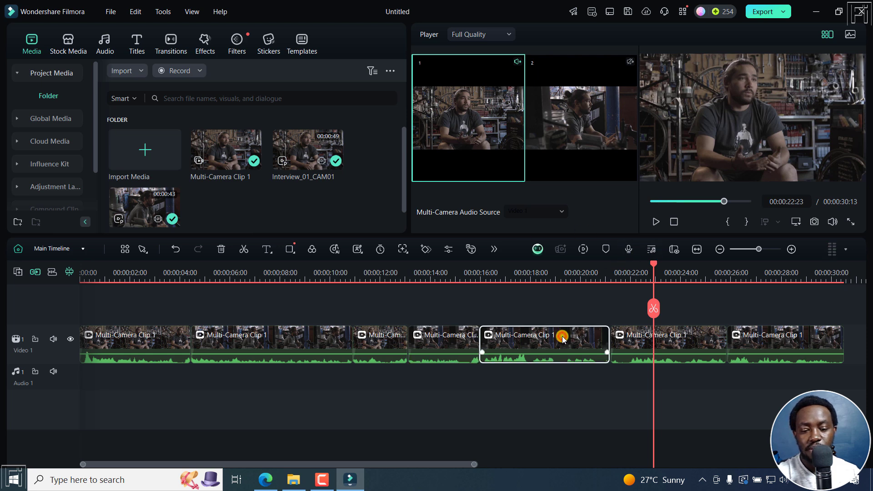
pyautogui.moveTo(653, 267); pyautogui.dragTo(611, 275)
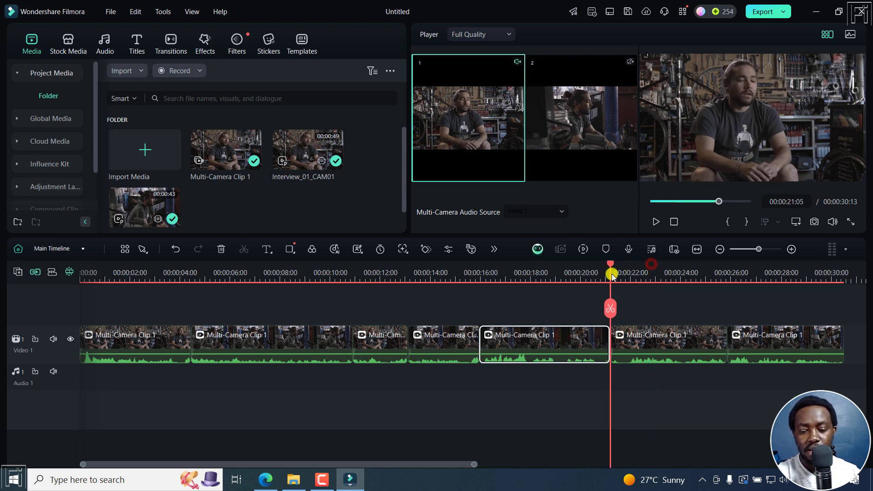
pyautogui.click(634, 344)
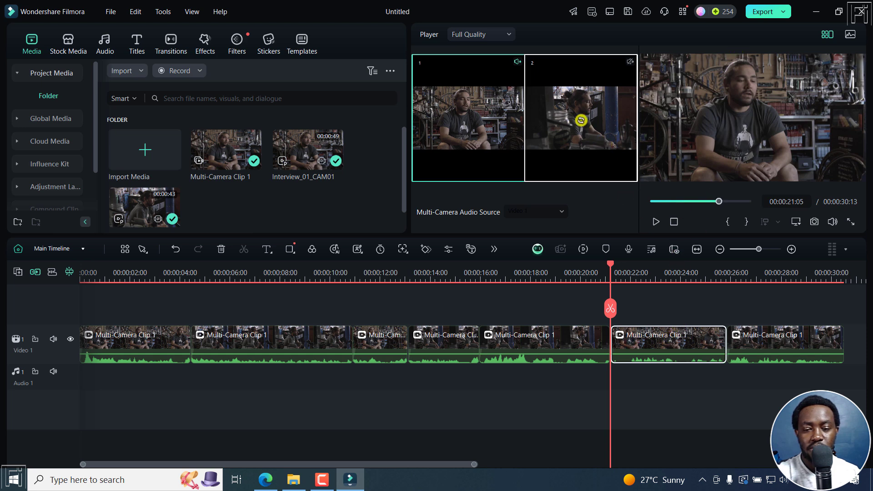
pyautogui.click(582, 120)
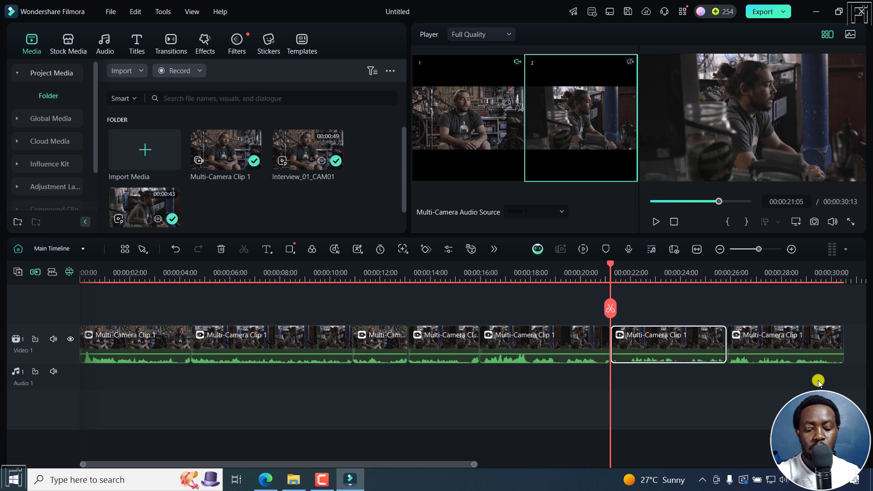
pyautogui.hotkey('ctrl', 'z')
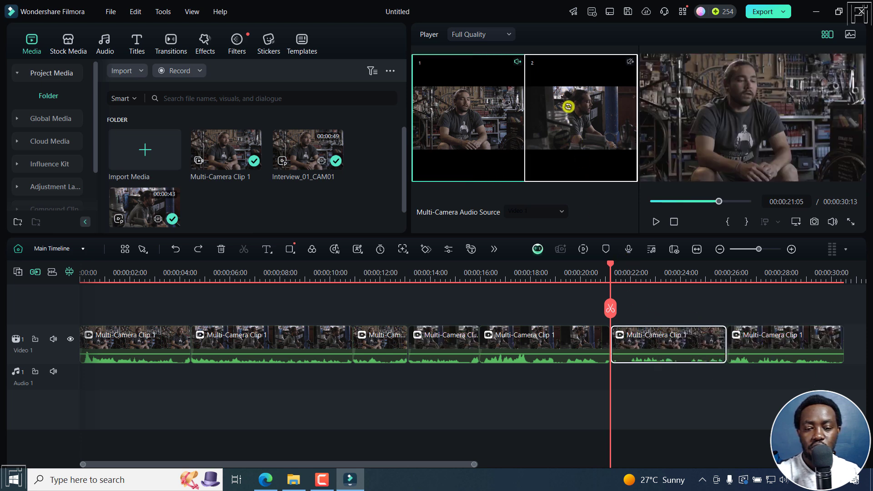
pyautogui.click(568, 108)
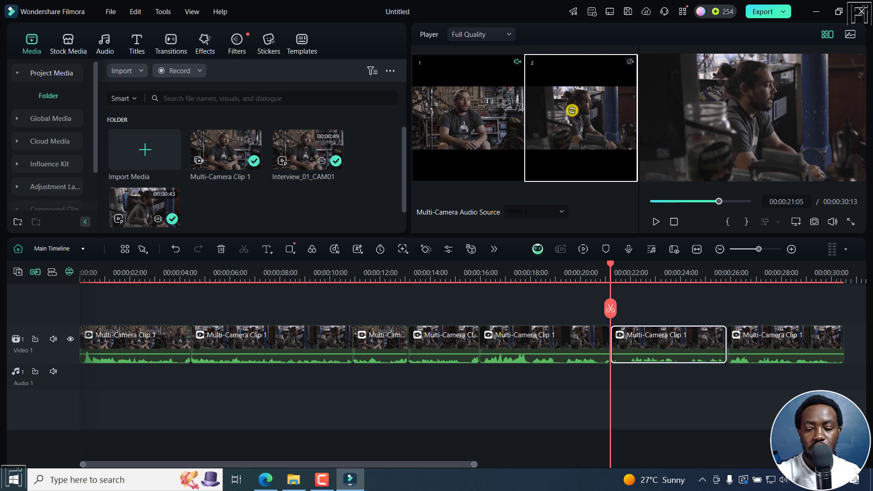
# Try to switch the last segment to camera 1 from playhead position 00:00:21:05, and set the segment under the playhead back to camera 2.
pyautogui.click(802, 341)
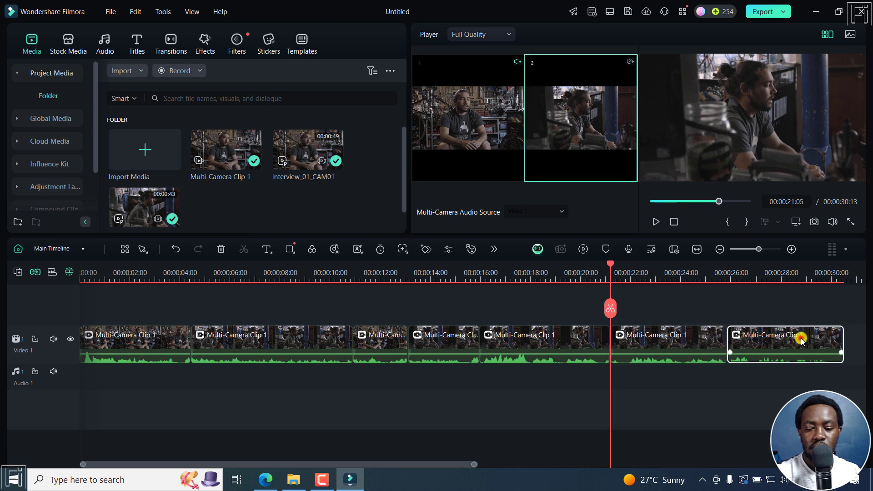
pyautogui.click(455, 114)
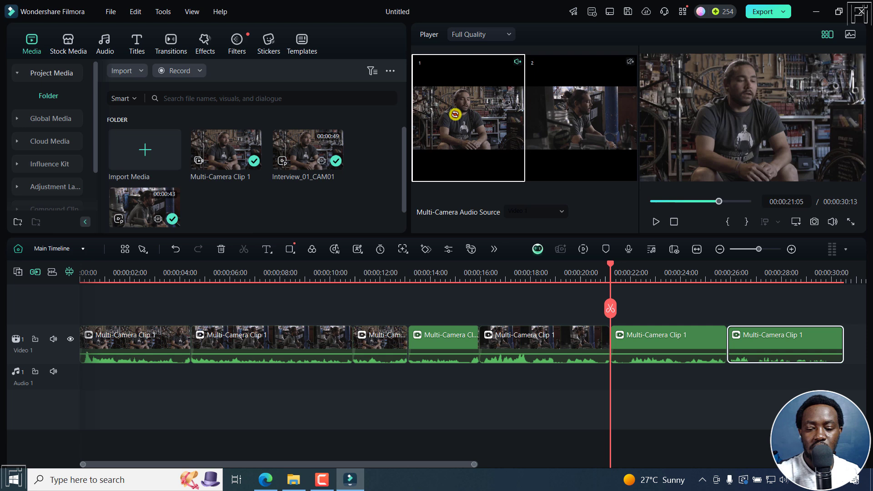
pyautogui.click(652, 343)
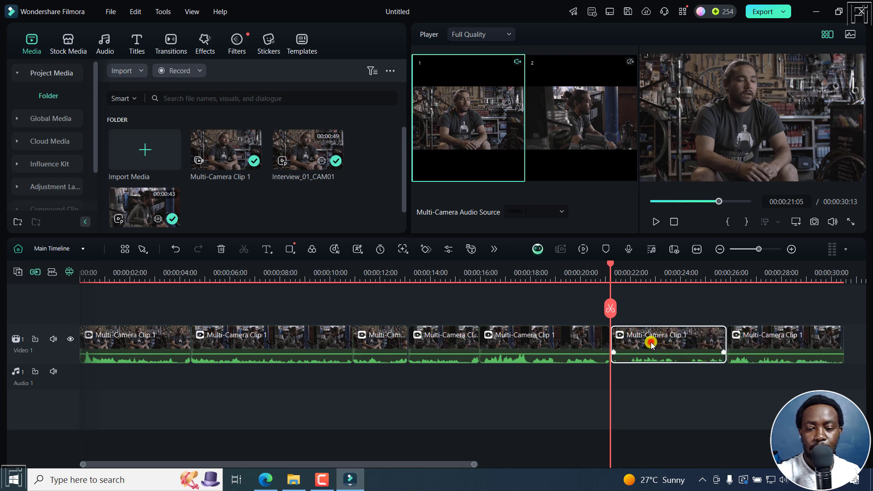
pyautogui.click(800, 339)
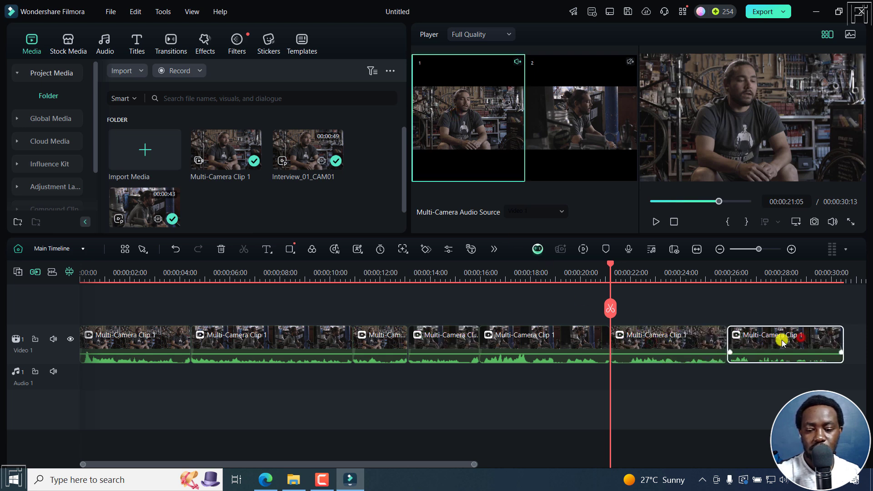
pyautogui.click(665, 345)
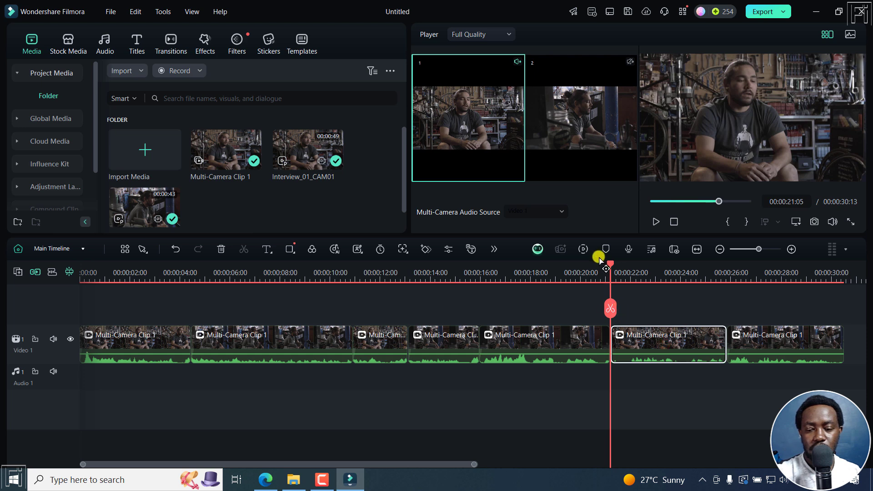
pyautogui.click(578, 121)
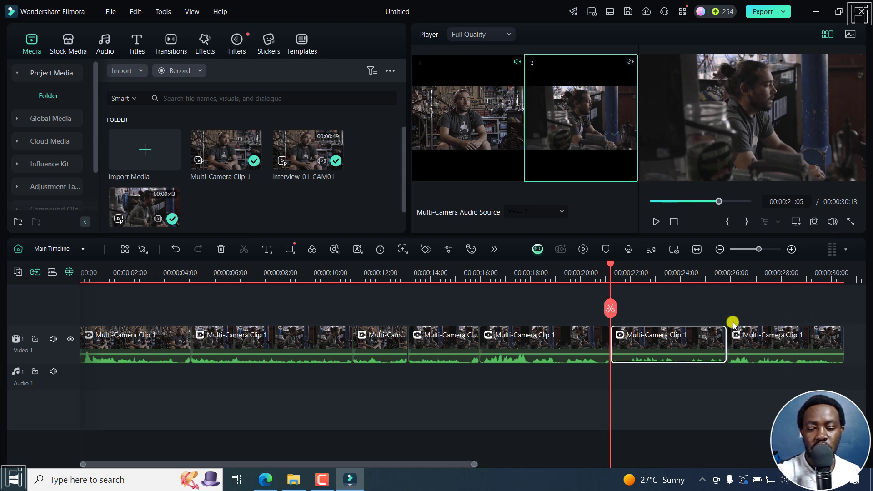
# Place the playhead inside the last segment at 00:00:27:18 and switch that segment to camera 1.
pyautogui.press('space')
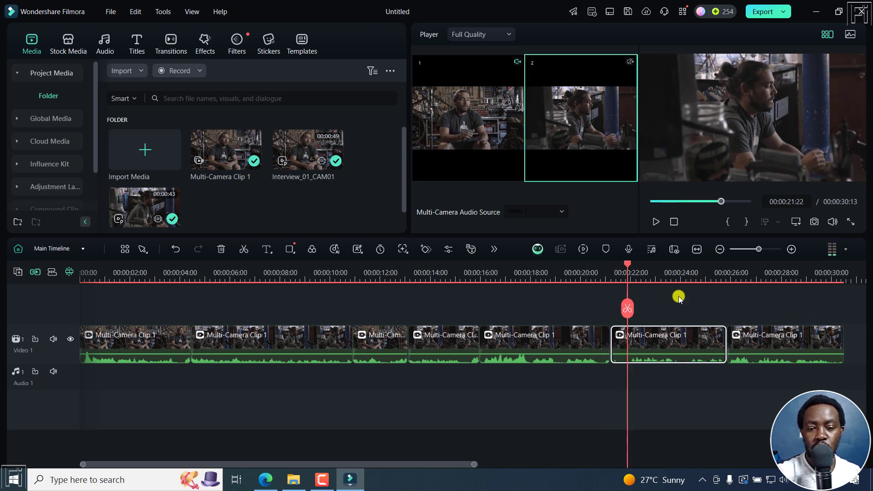
pyautogui.click(775, 274)
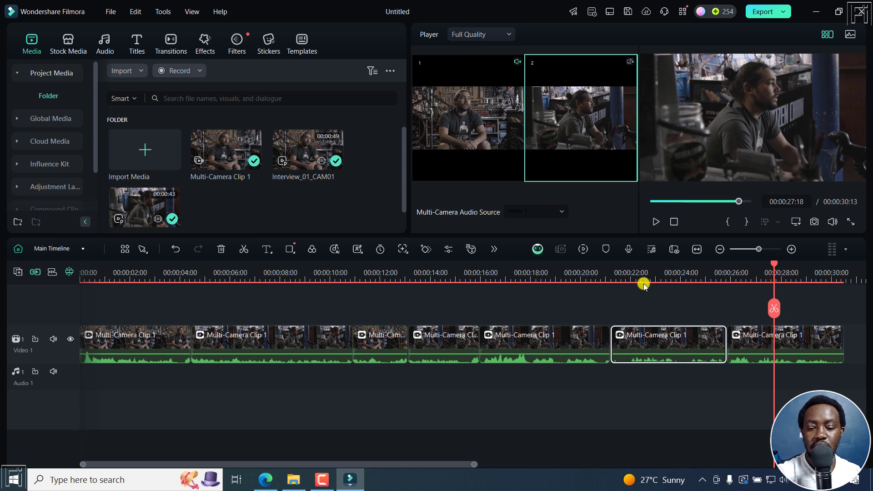
pyautogui.click(750, 336)
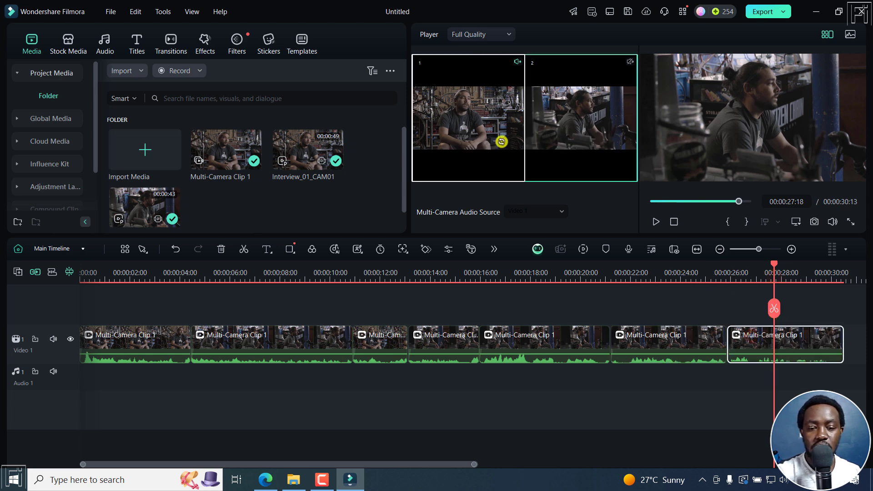
pyautogui.click(451, 125)
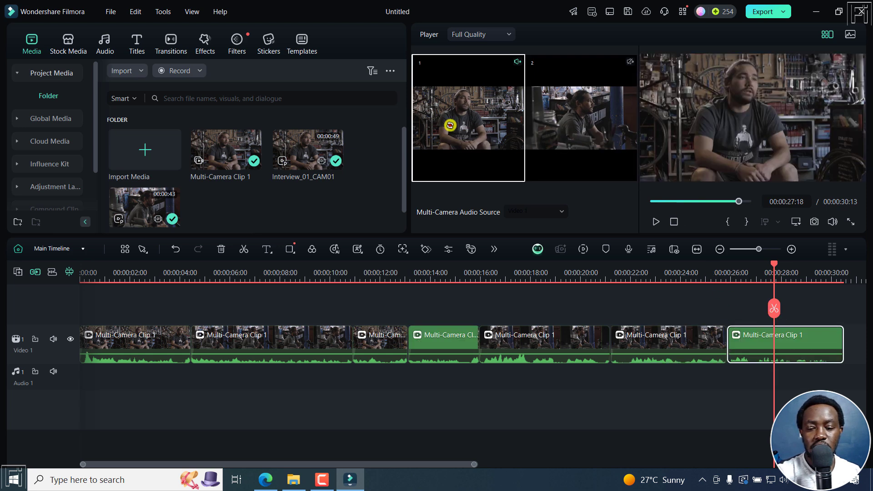
# Switch the segment starting at 00:00:21:05 to camera 1, return it to camera 2, and scrub through it to review the angle.
pyautogui.click(637, 273)
pyautogui.click(648, 342)
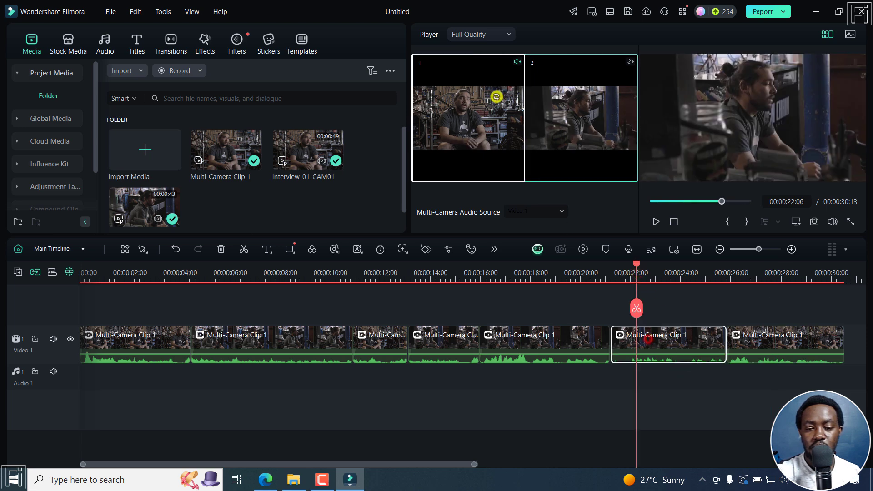
pyautogui.click(475, 113)
pyautogui.click(575, 334)
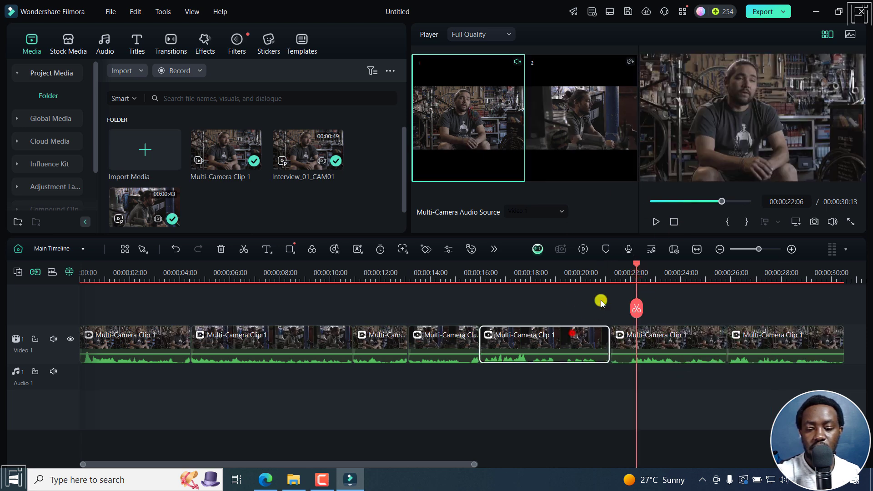
pyautogui.click(617, 272)
pyautogui.click(648, 342)
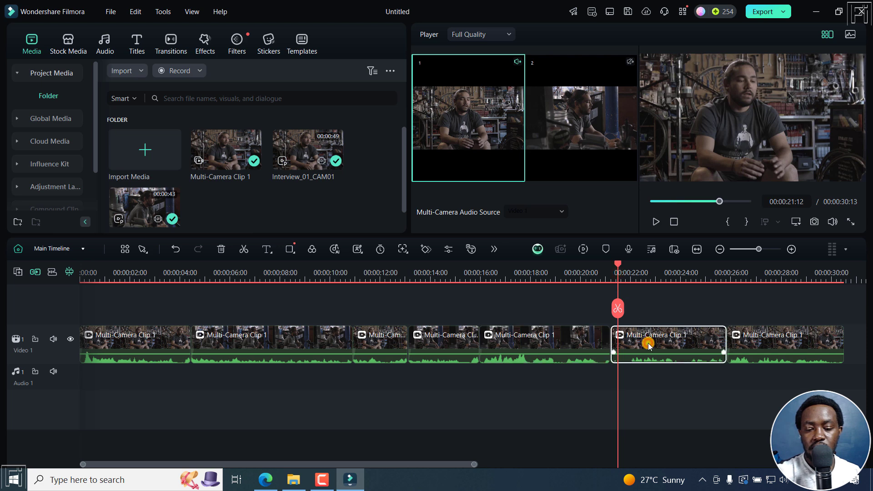
pyautogui.click(570, 129)
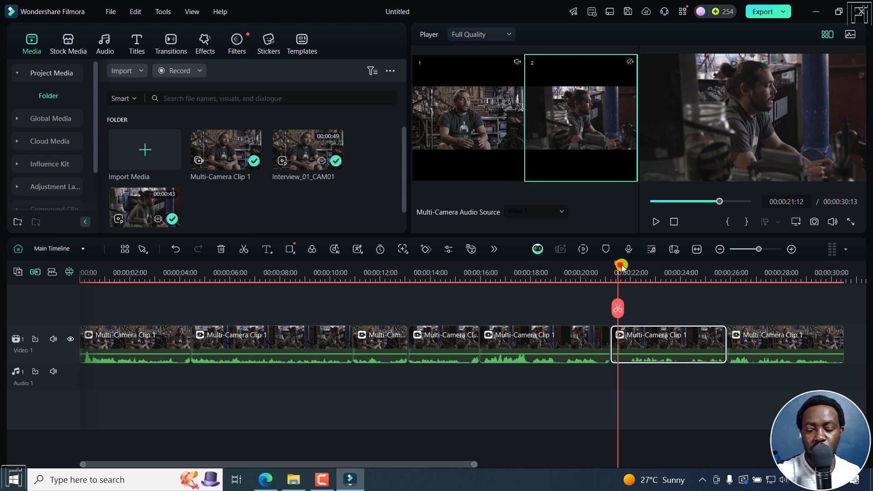
pyautogui.moveTo(622, 266); pyautogui.dragTo(686, 268)
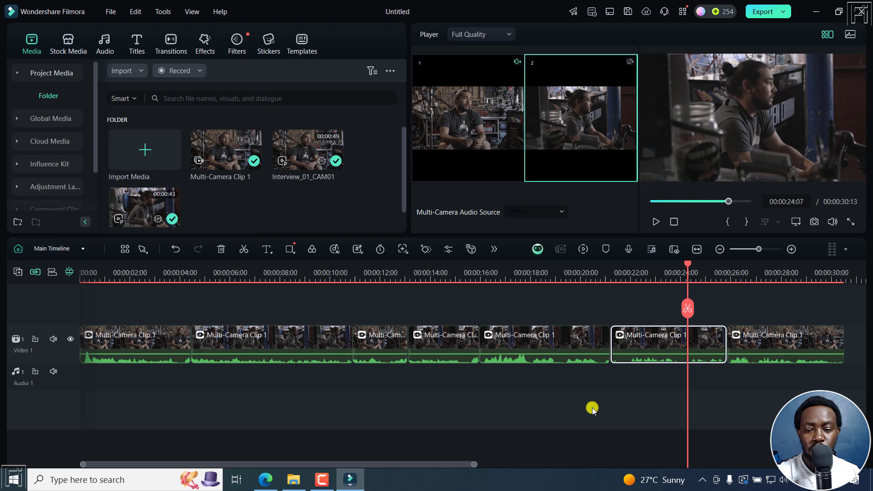
# Switch the third segment to camera 2 with the playhead at 00:00:11:06, and scrub forward to about 00:00:23:11 to review the angles.
pyautogui.click(362, 272)
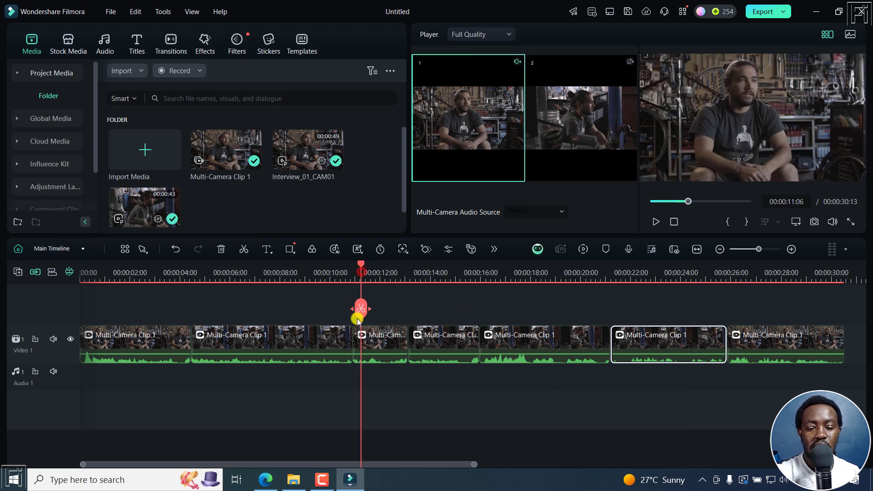
pyautogui.click(372, 335)
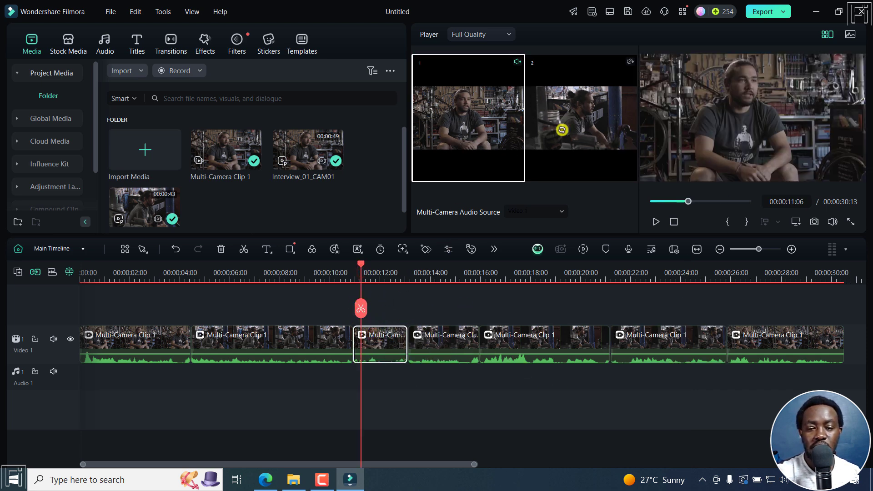
pyautogui.click(592, 125)
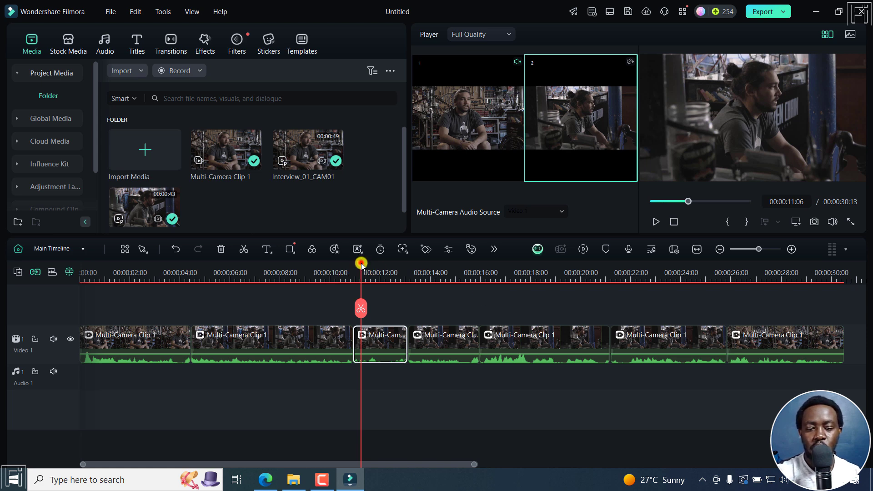
pyautogui.moveTo(361, 266); pyautogui.dragTo(668, 275)
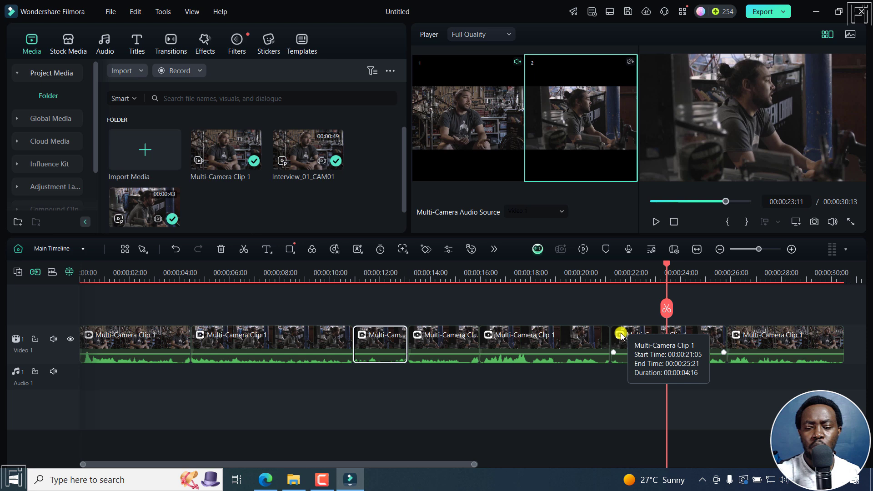